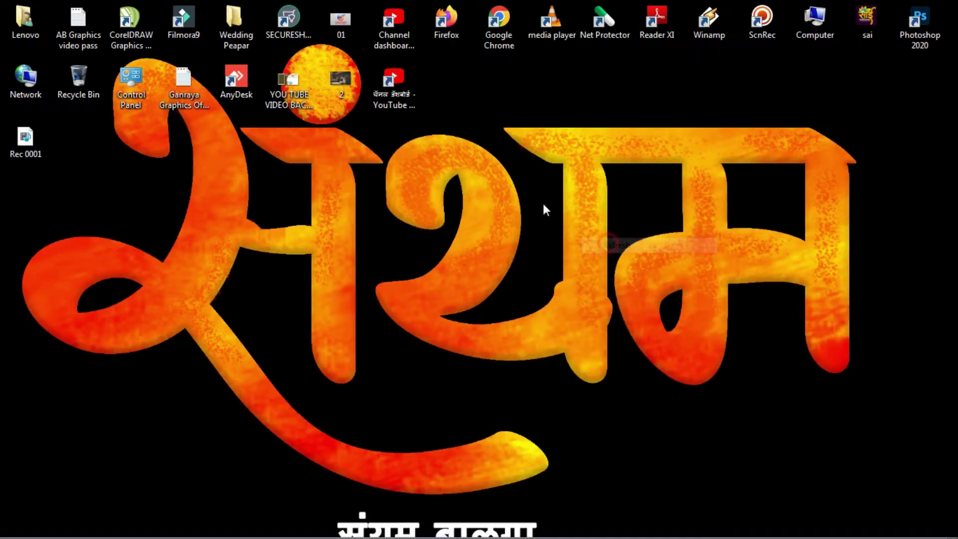
Refresh the desktop, open the Wedding Peapar folder and preview image 1
right_click(455, 129)
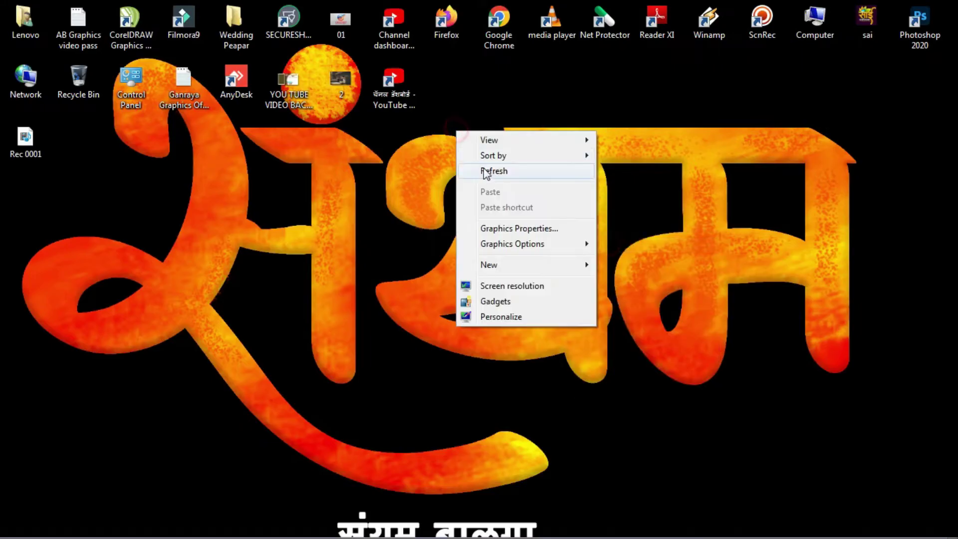
click(492, 169)
click(241, 28)
double_click(240, 28)
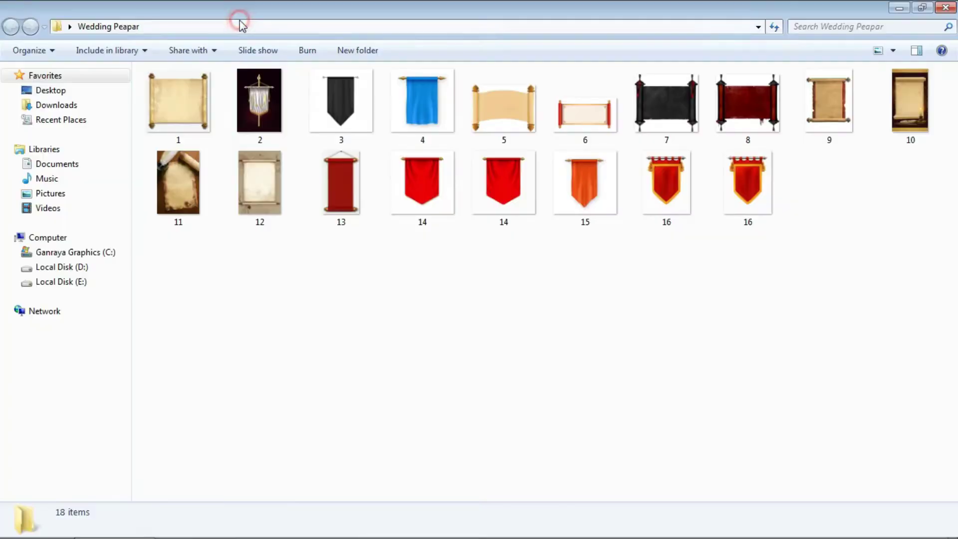
double_click(184, 119)
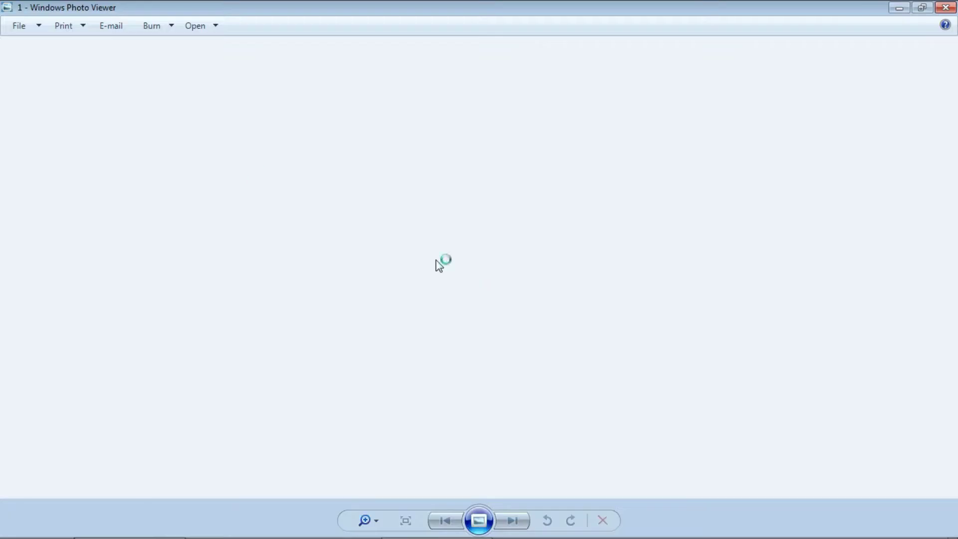
click(946, 6)
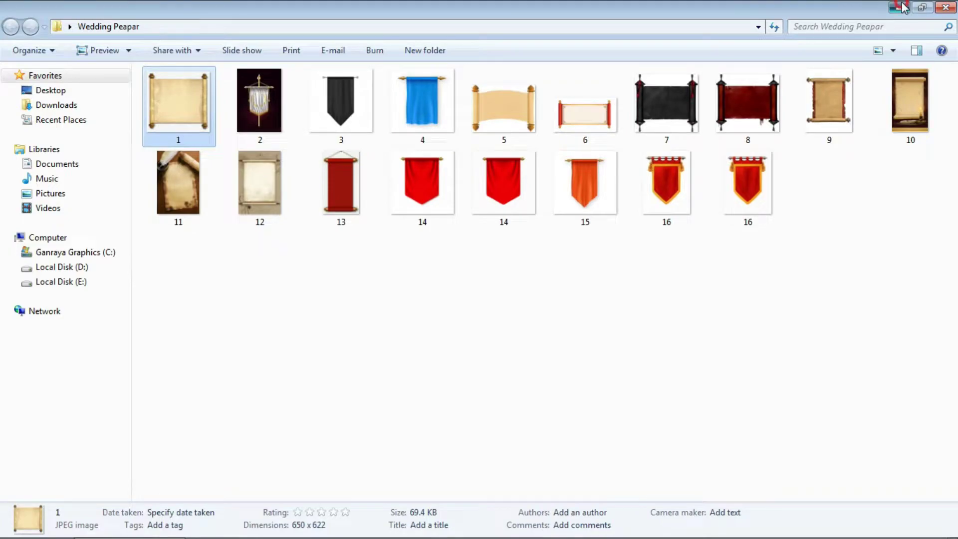
Minimize the folder window and launch Photoshop 2020 from the taskbar
click(901, 7)
right_click(500, 149)
click(524, 192)
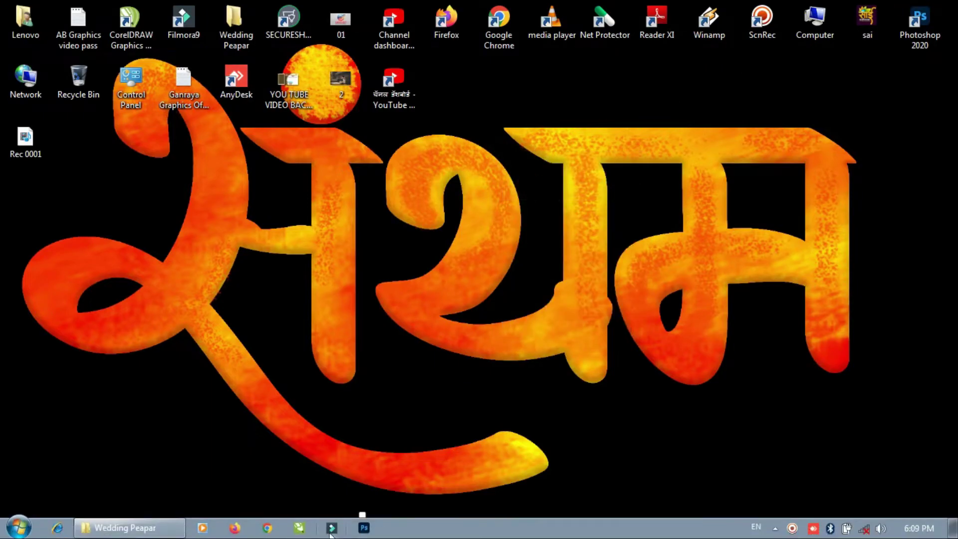
click(364, 530)
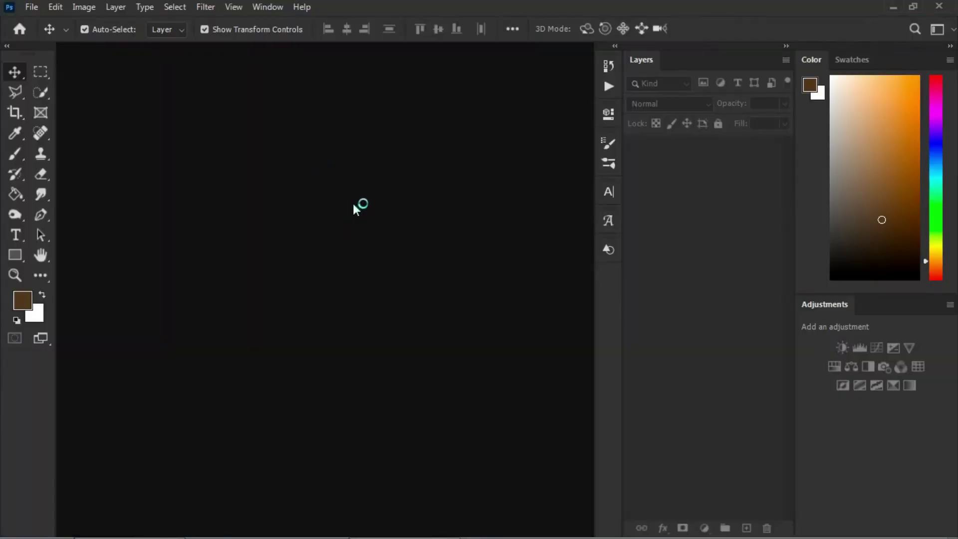
Open image 14, the red banner, from Wedding Peapar, accepting the profile mismatch
click(32, 7)
click(33, 32)
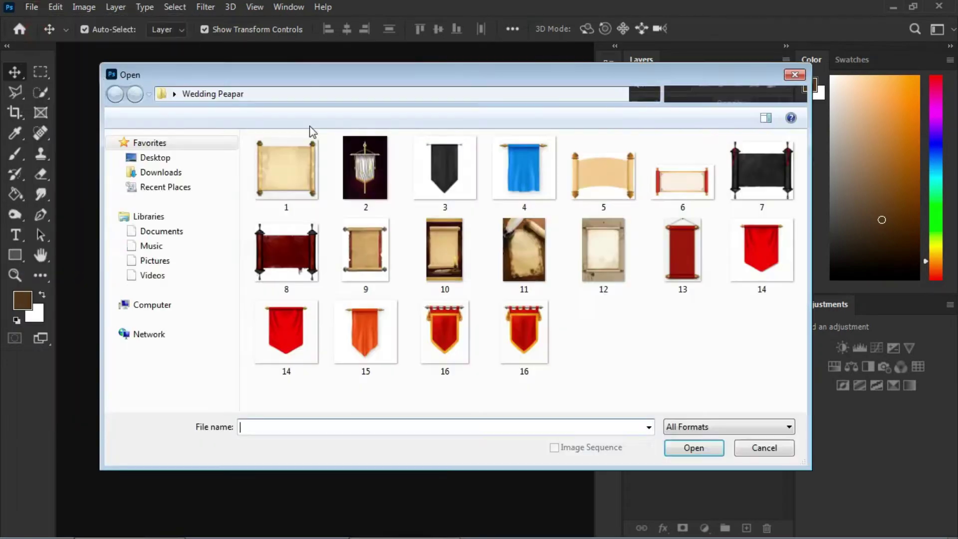
click(287, 169)
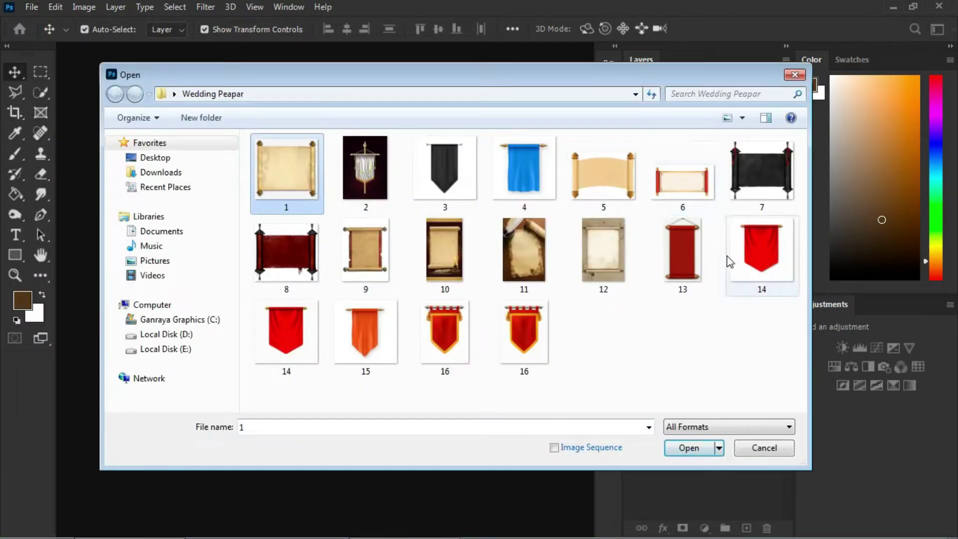
click(749, 260)
click(697, 457)
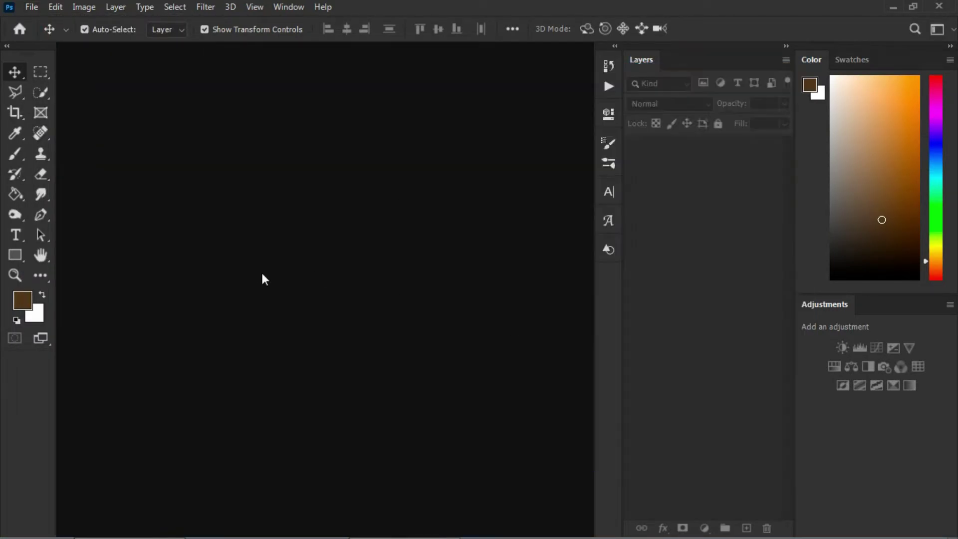
click(519, 280)
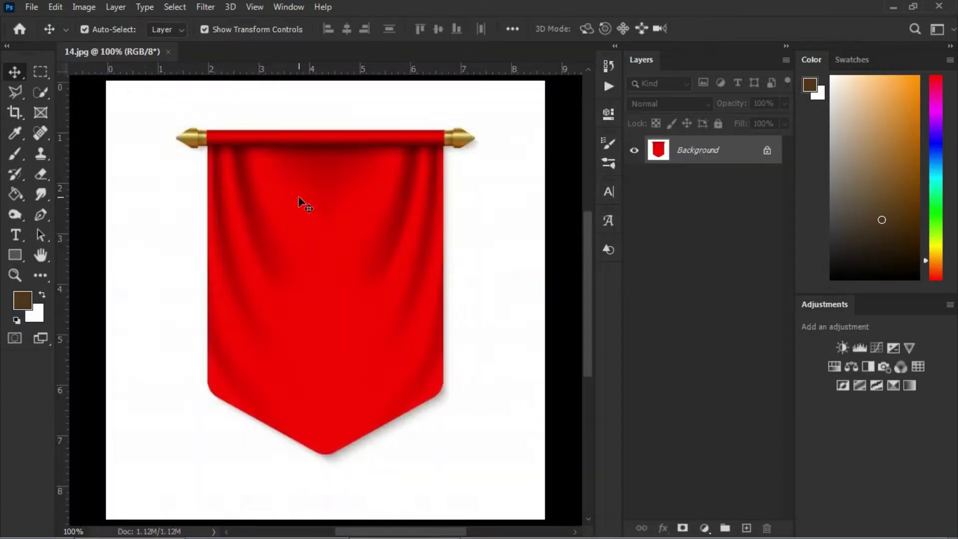
Select the red banner body with an enlarged Quick Selection brush
scroll(248, 185, up, 5)
scroll(192, 185, down, 5)
scroll(62, 278, up, 3)
scroll(222, 376, down, 5)
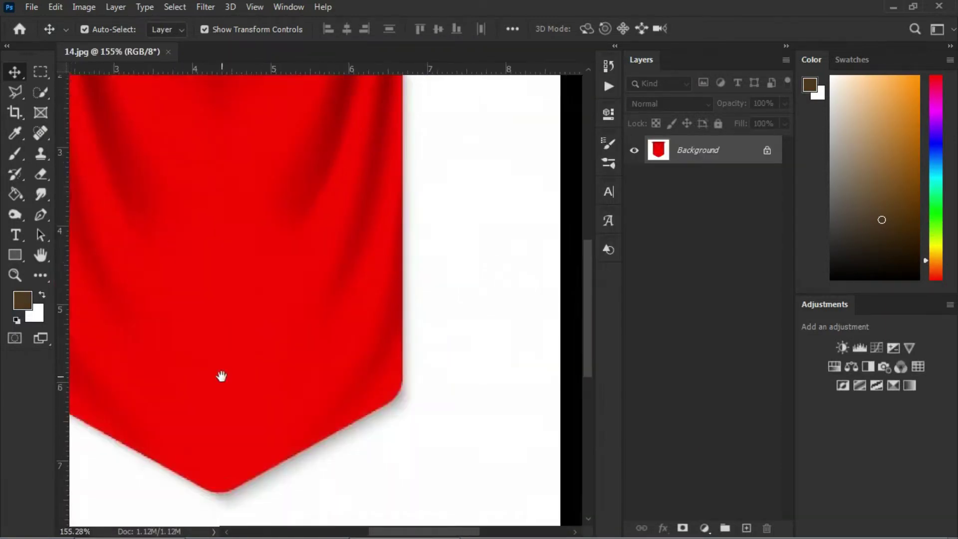
drag(222, 375, 413, 231)
scroll(276, 256, down, 3)
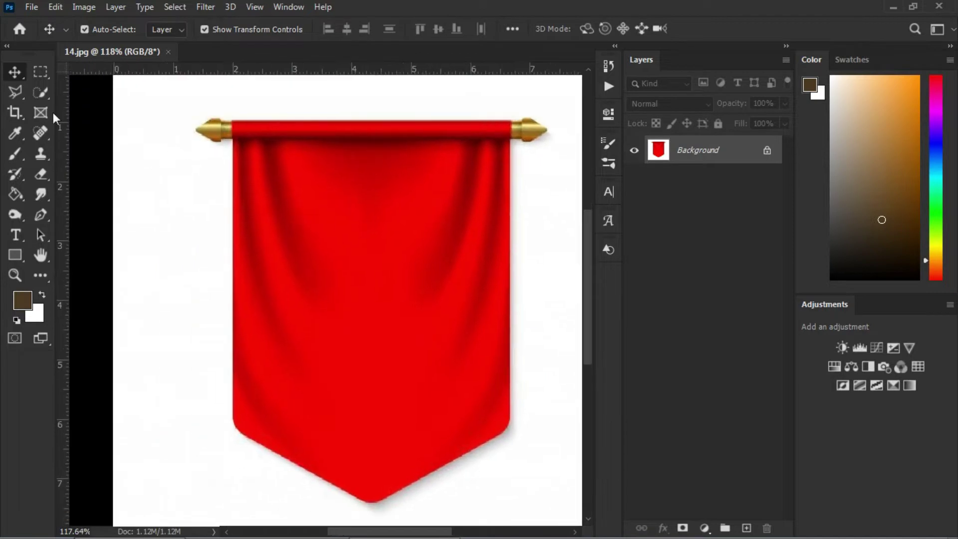
click(36, 93)
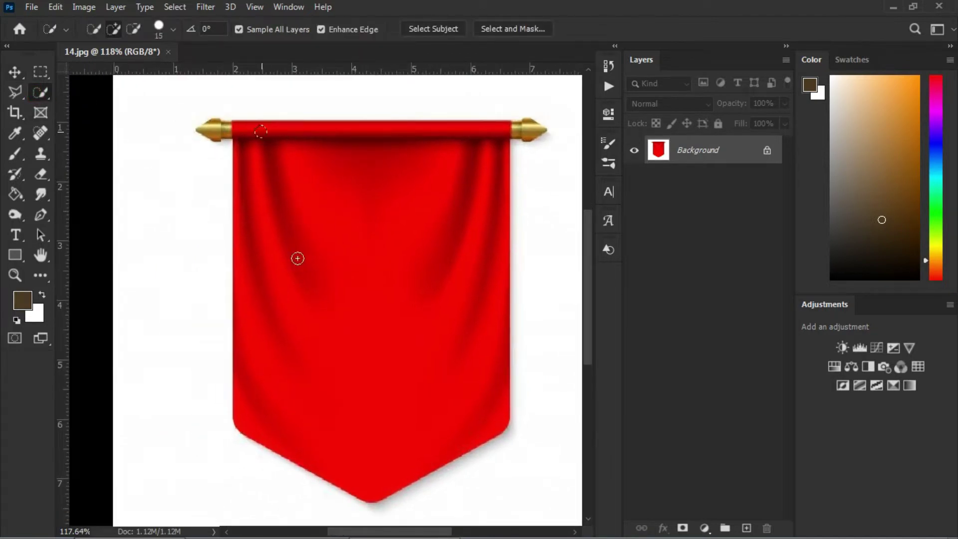
key(bracketright)
key(bracketright)
key(bracketright)
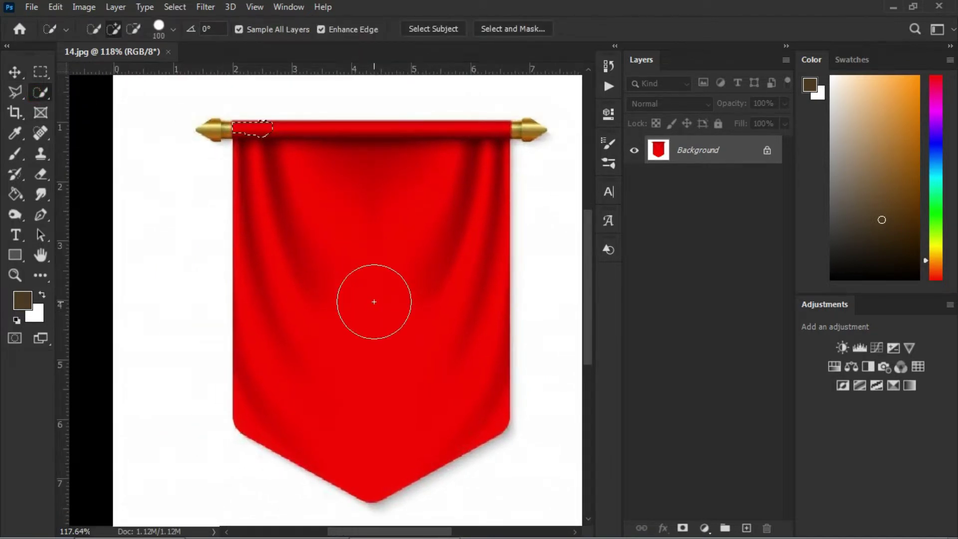
key(bracketright)
key(bracketright)
key(bracketright)
click(359, 287)
Add the left and right gold rod tips to the selection with a smaller brush
key(bracketleft)
key(bracketleft)
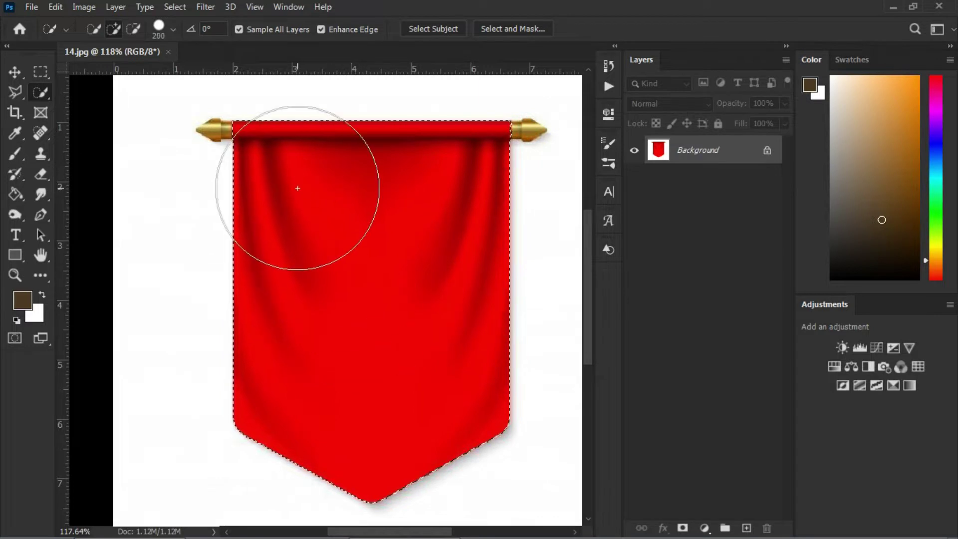
key(bracketleft)
key(bracketleft)
key(bracketleft)
click(218, 133)
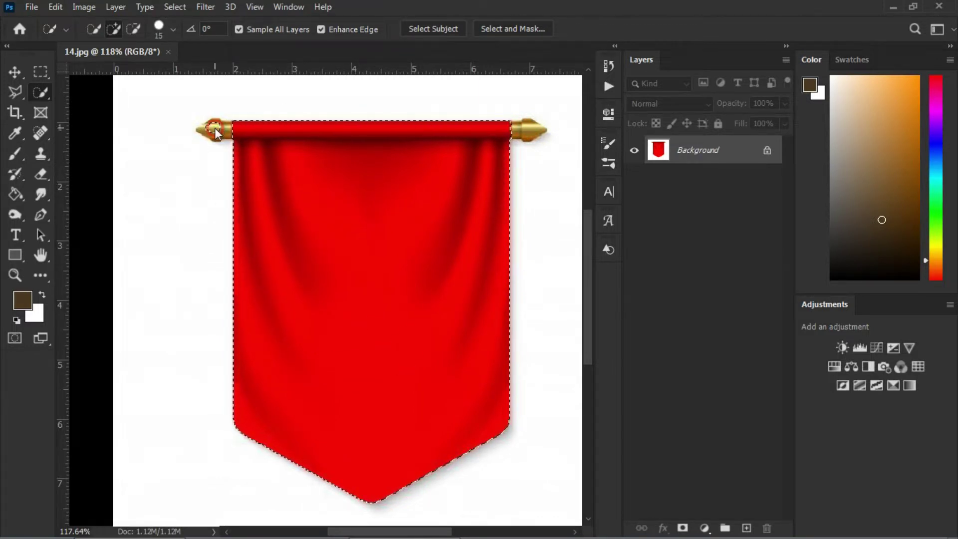
click(528, 131)
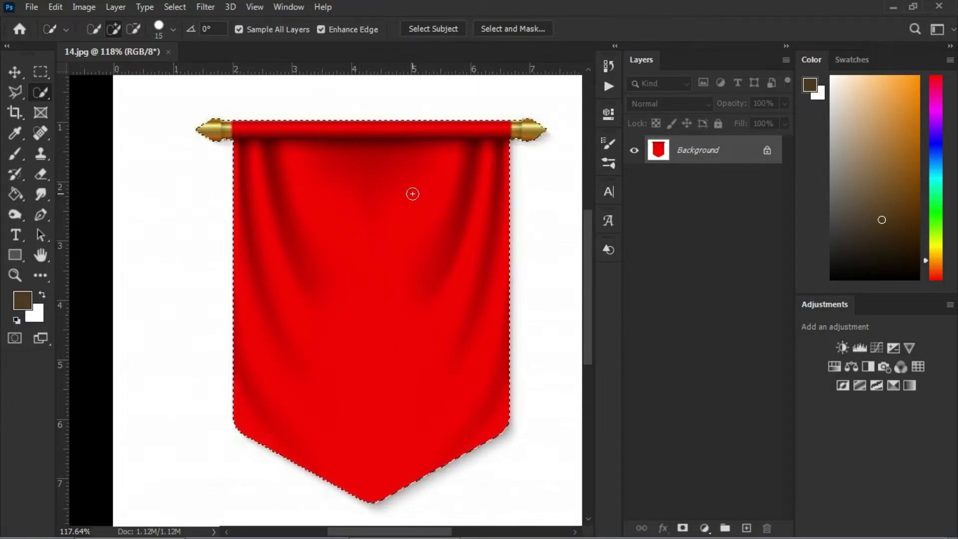
scroll(364, 257, down, 2)
scroll(406, 257, up, 1)
Add a layer mask hiding the white background, then nudge the banner slightly
key(v)
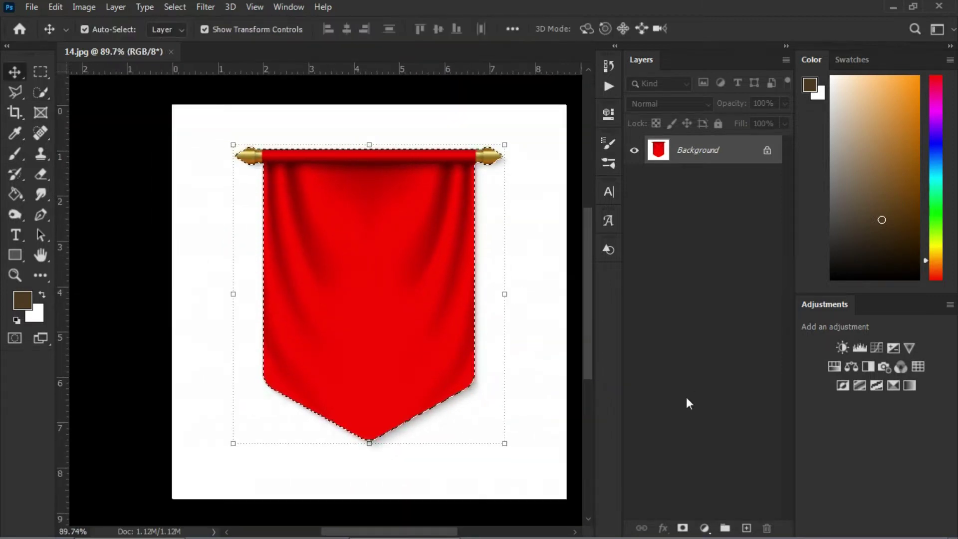
click(684, 533)
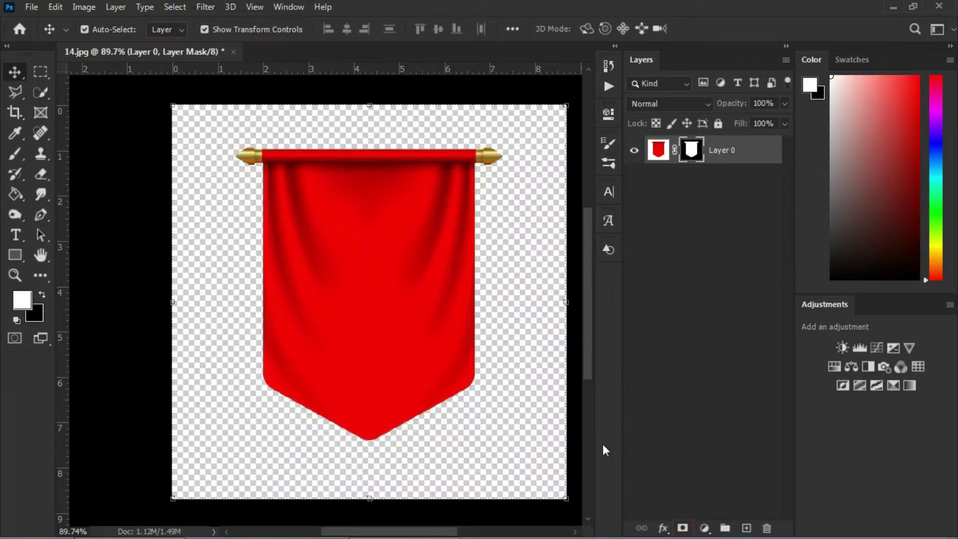
scroll(313, 241, down, 2)
scroll(349, 216, up, 2)
scroll(303, 182, up, 1)
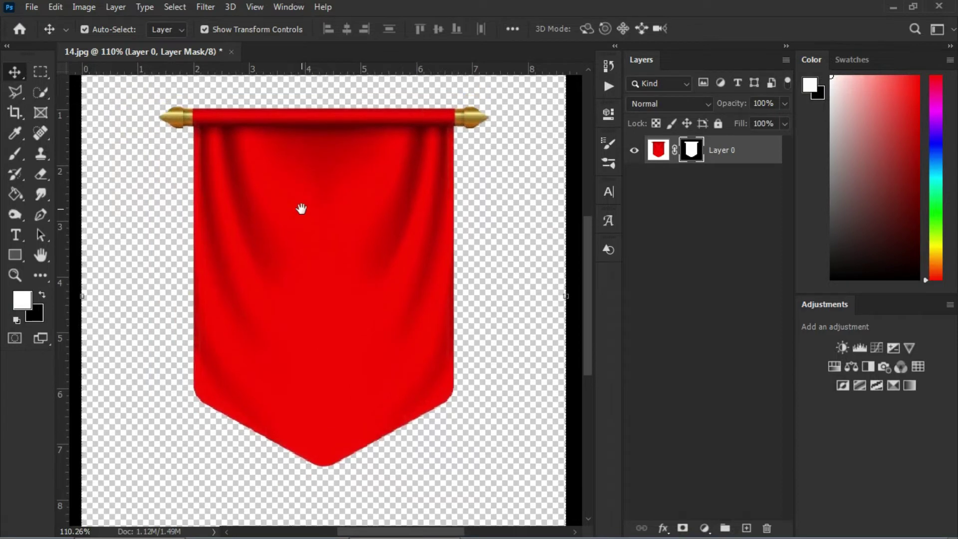
scroll(290, 201, down, 1)
drag(282, 196, 285, 196)
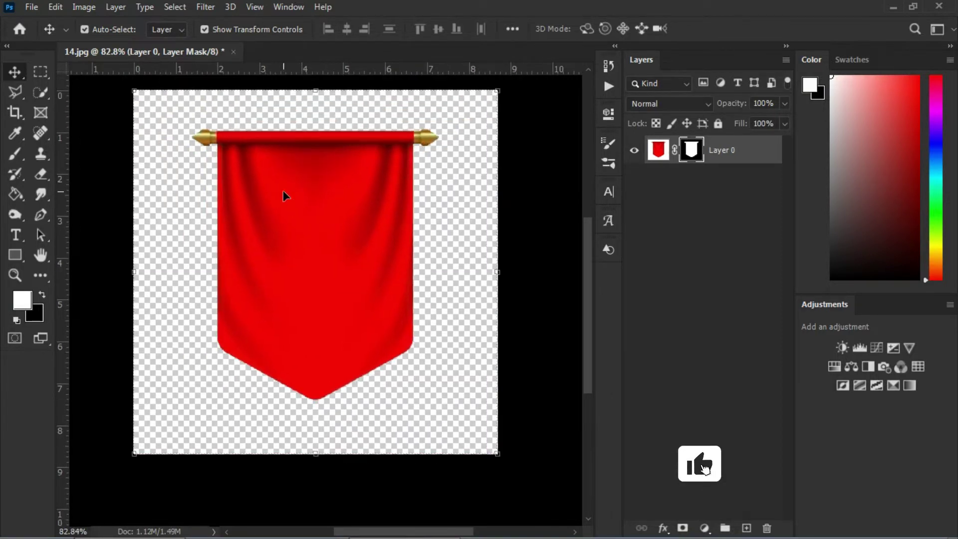
Close Camera Raw unused and target the banner layer's image thumbnail instead of its mask
click(205, 7)
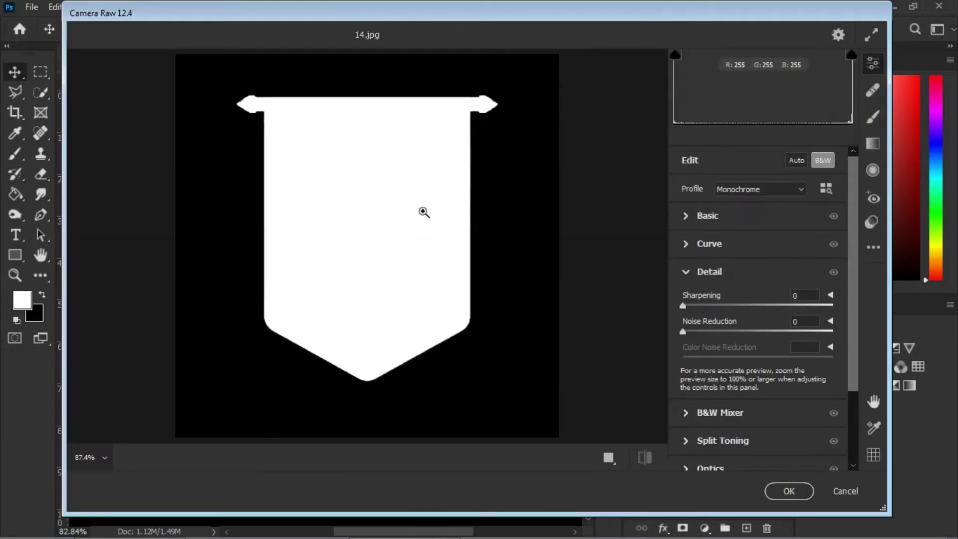
click(831, 490)
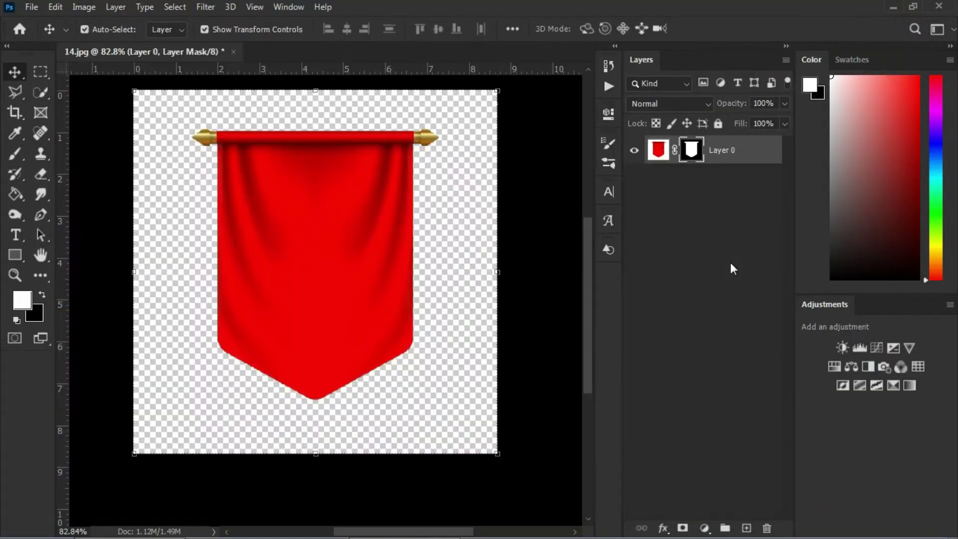
click(665, 156)
Open the Camera Raw filter on the banner at 100% preview with the Basic panel expanded
click(199, 7)
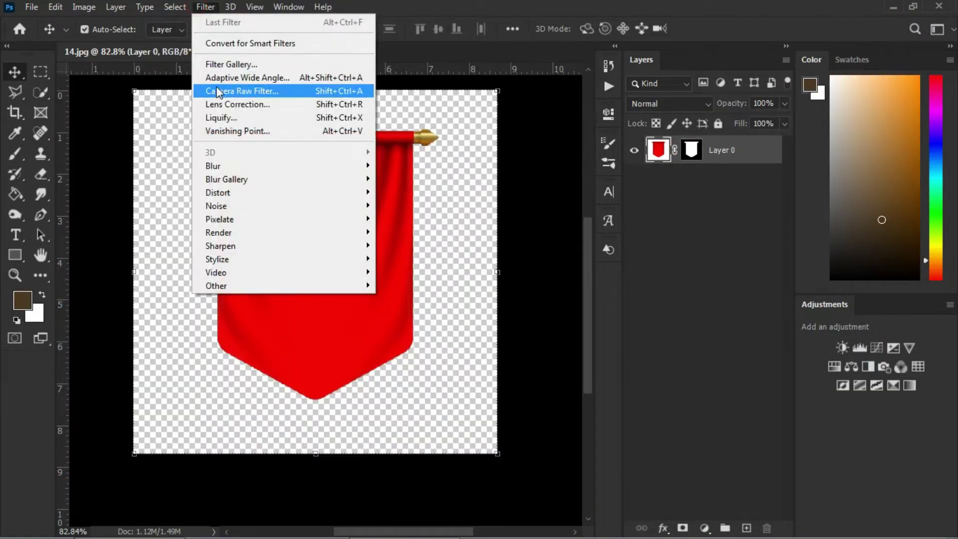
click(225, 91)
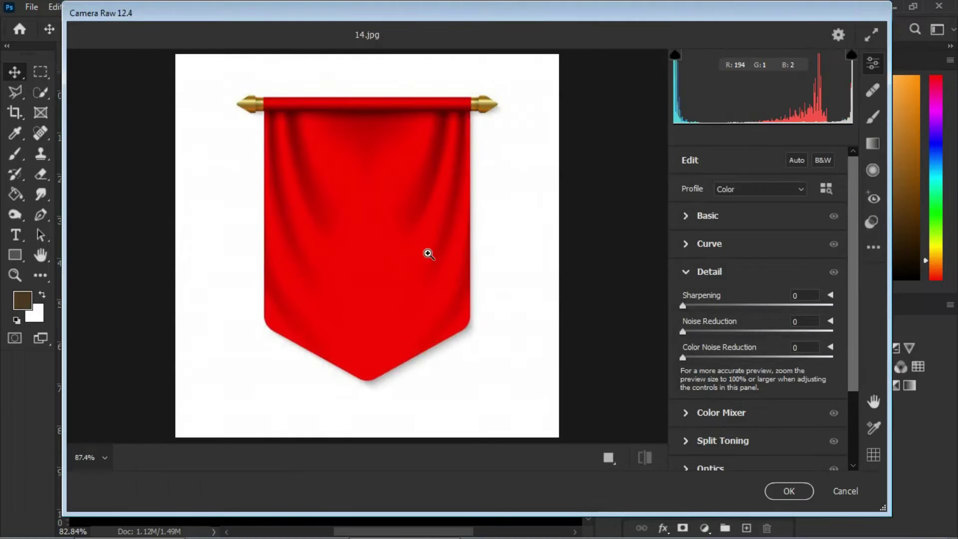
click(388, 193)
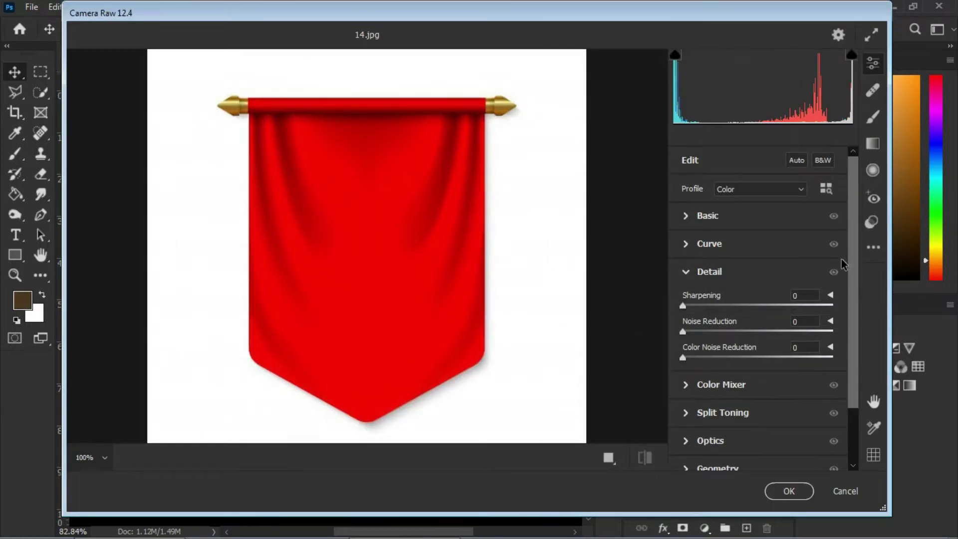
click(686, 217)
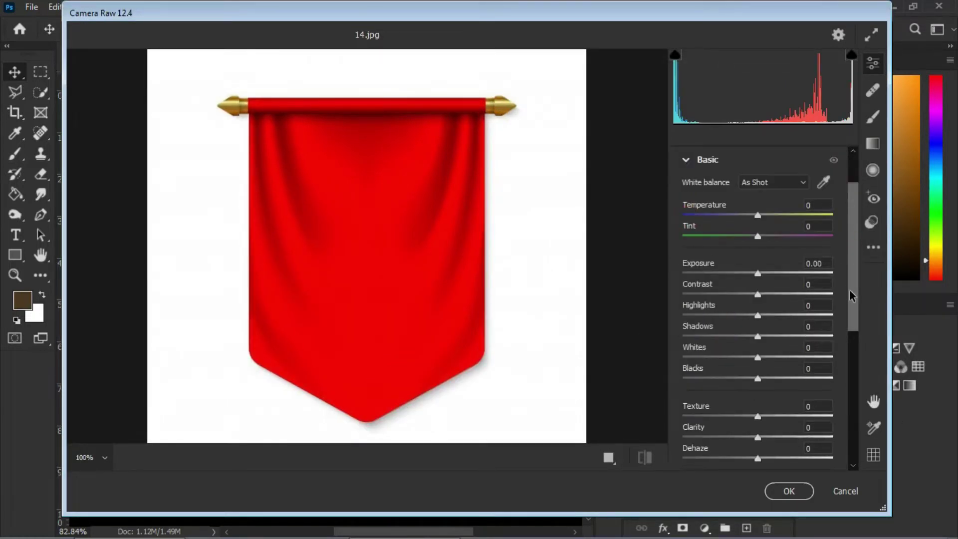
Set Contrast +13, Highlights about -20, Whites +36, Clarity -11, Dehaze +21, and lower Texture
drag(852, 297, 853, 309)
drag(756, 282, 740, 283)
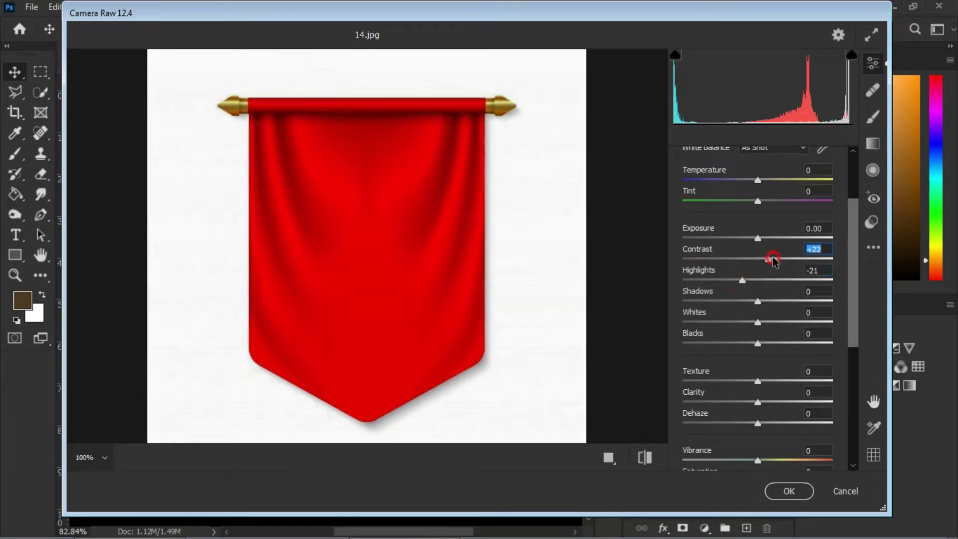
drag(773, 260, 768, 260)
mouse_move(758, 302)
mouse_down()
mouse_move(709, 306)
mouse_move(754, 303)
mouse_move(783, 325)
mouse_move(761, 343)
mouse_up()
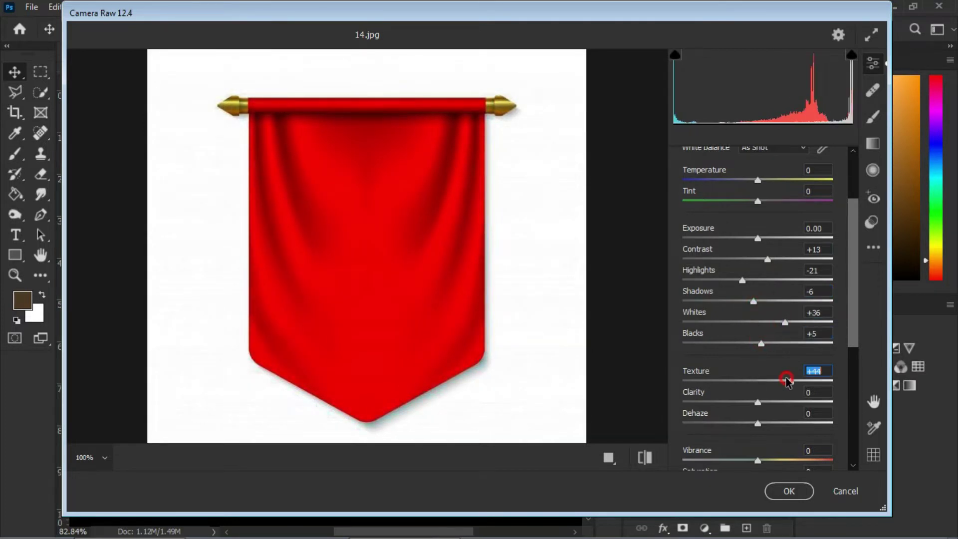
mouse_move(787, 381)
mouse_down()
mouse_move(743, 385)
mouse_move(778, 400)
mouse_move(749, 404)
mouse_move(776, 425)
mouse_up()
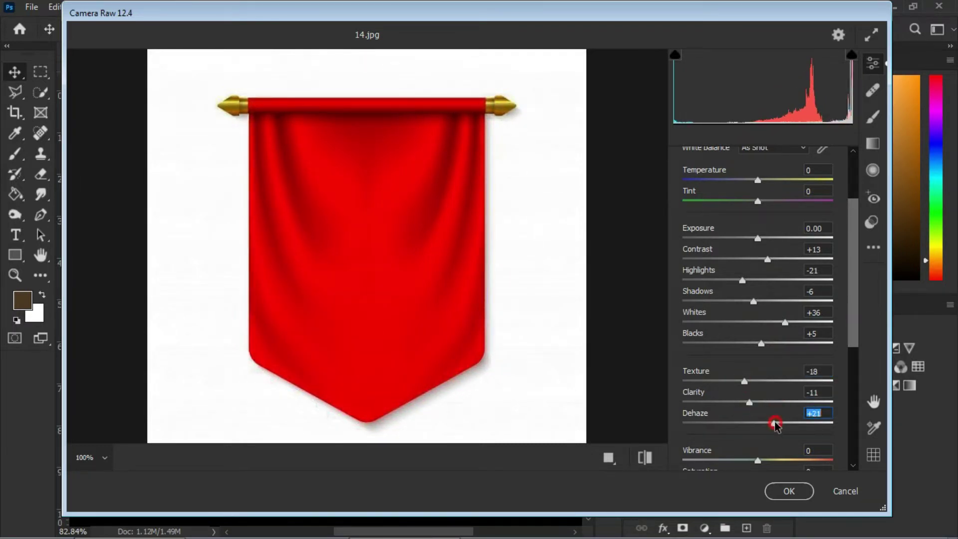
drag(852, 290, 845, 402)
Apply Camera Raw with Sharpening 122, Noise Reduction 81 and Color Noise Reduction 75
click(687, 340)
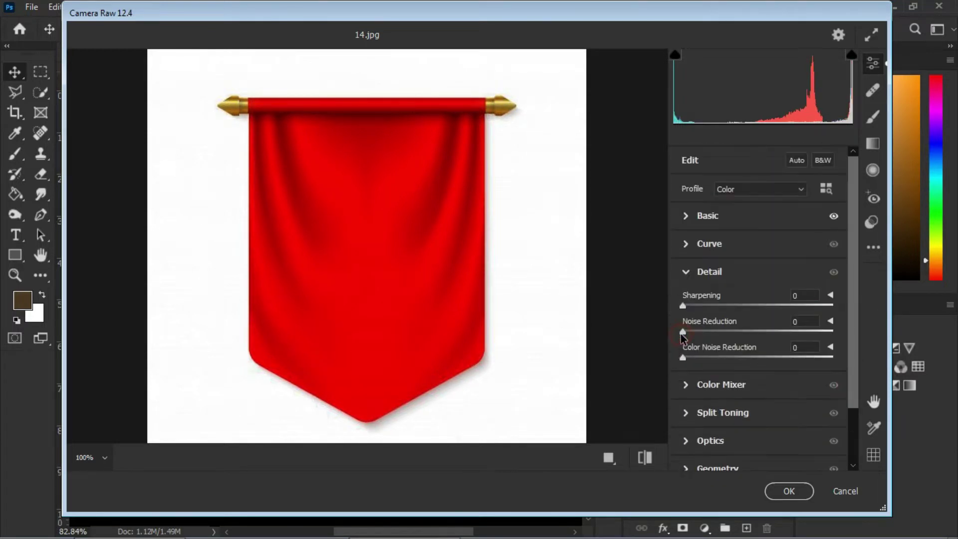
drag(727, 302, 760, 324)
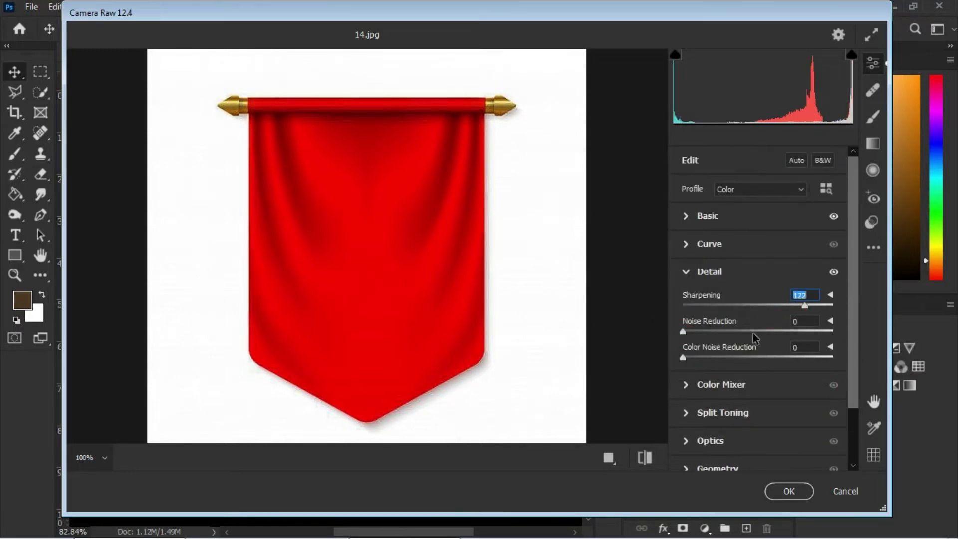
alt+click(417, 220)
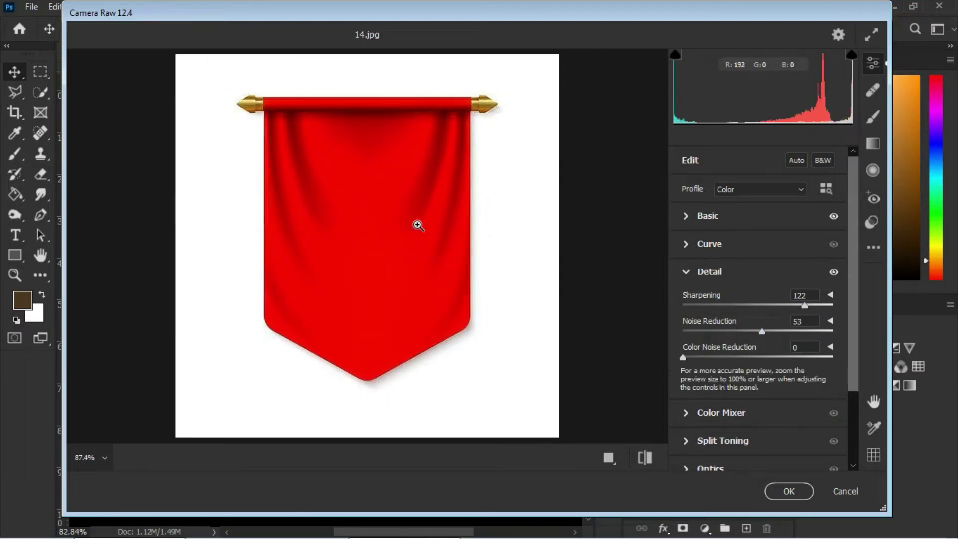
click(377, 222)
click(377, 223)
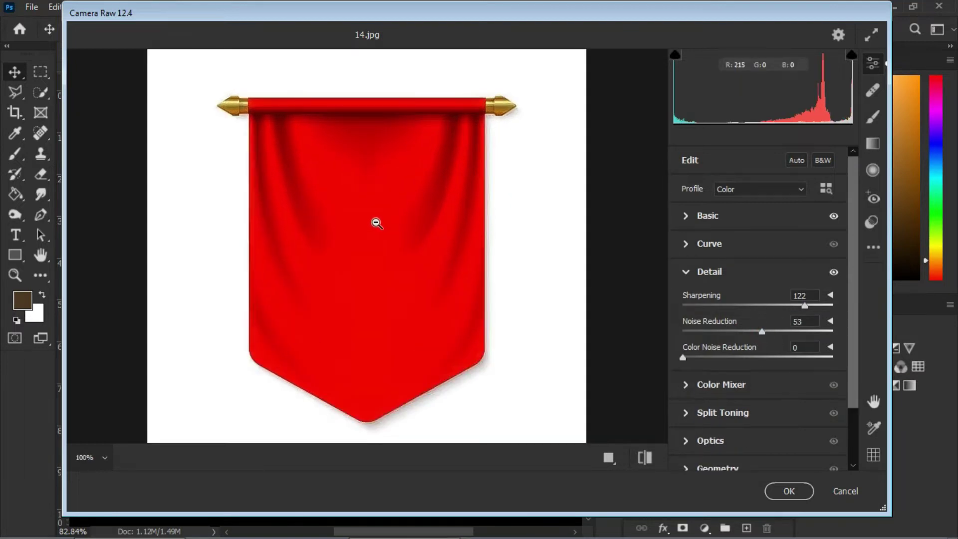
click(377, 223)
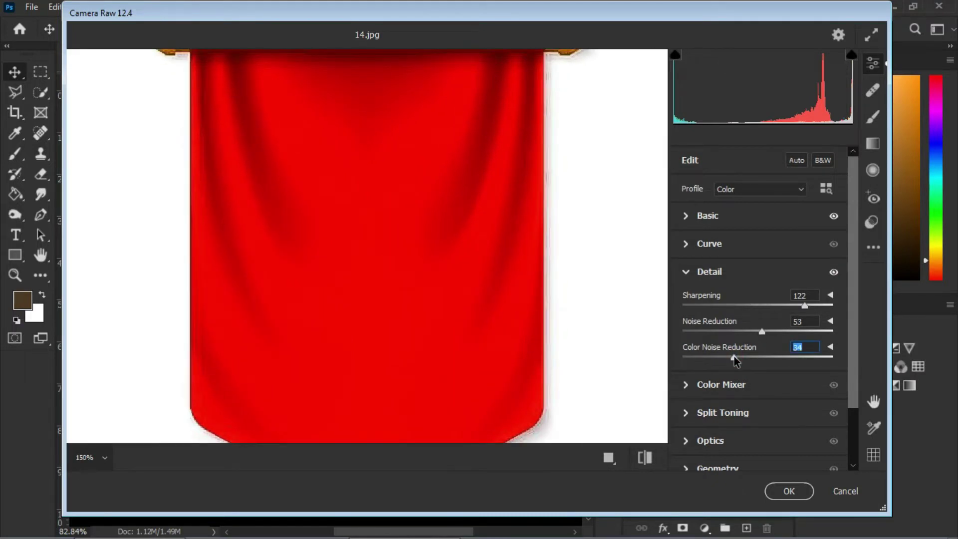
mouse_move(767, 360)
mouse_down()
mouse_move(796, 357)
mouse_move(804, 332)
mouse_up()
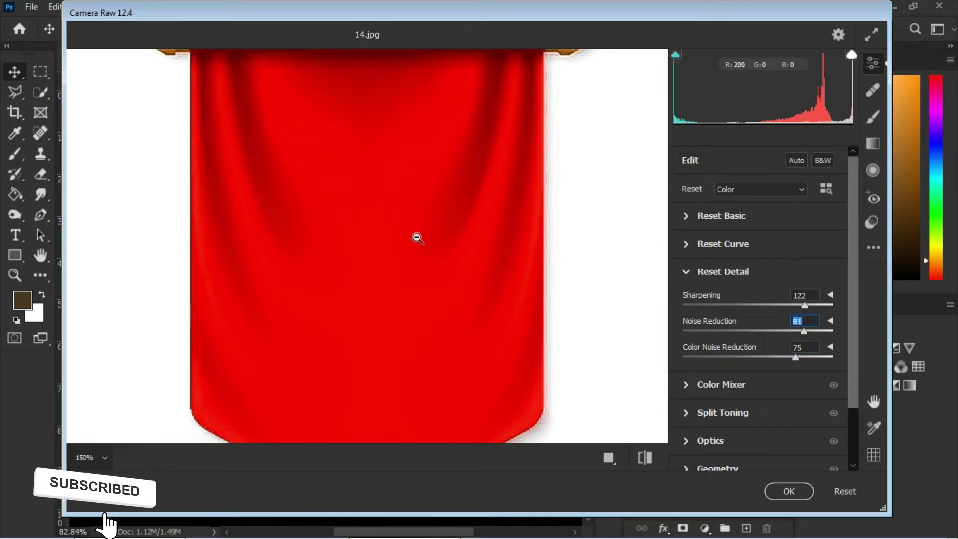
alt+click(415, 238)
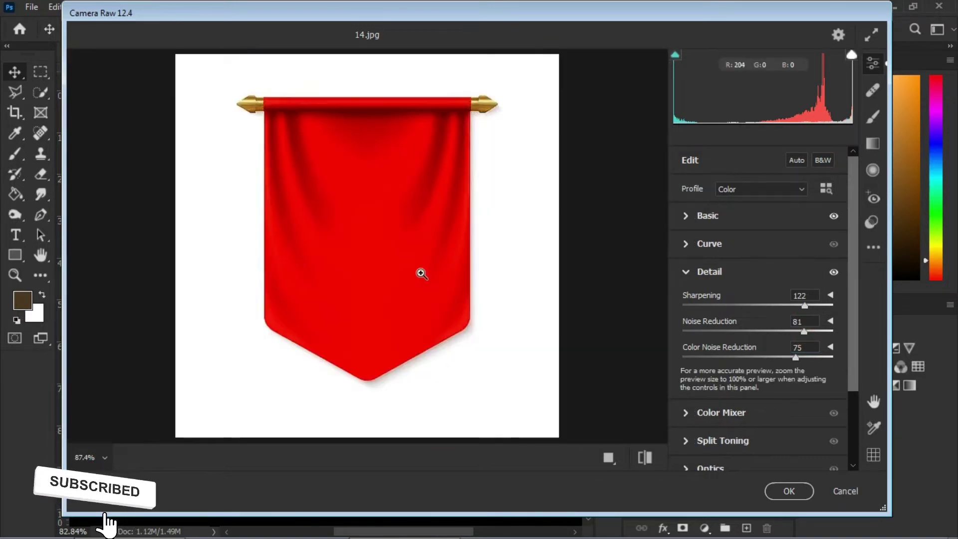
click(788, 491)
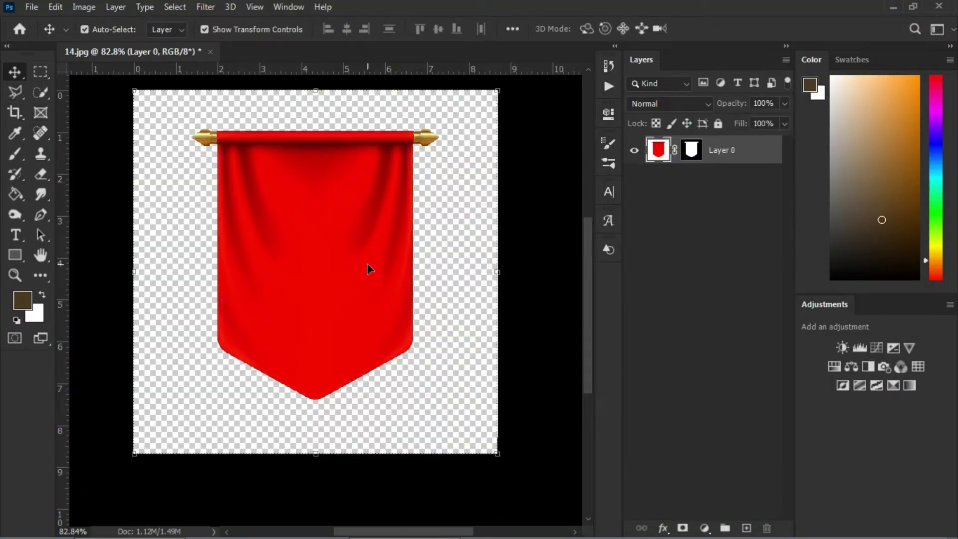
Zoom in and out to check the banner, then bring up Save As
key(z)
click(321, 230)
alt+click(323, 233)
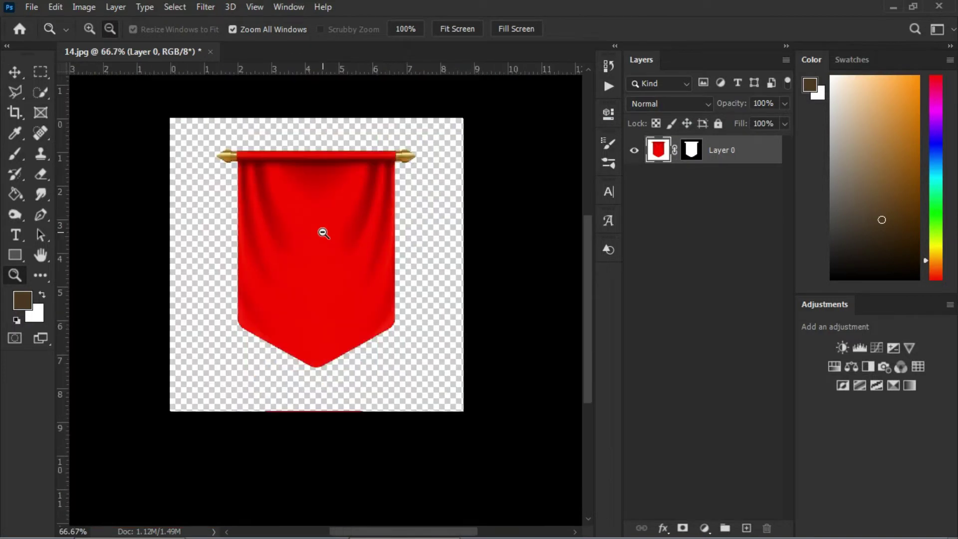
key(ctrl+shift+s)
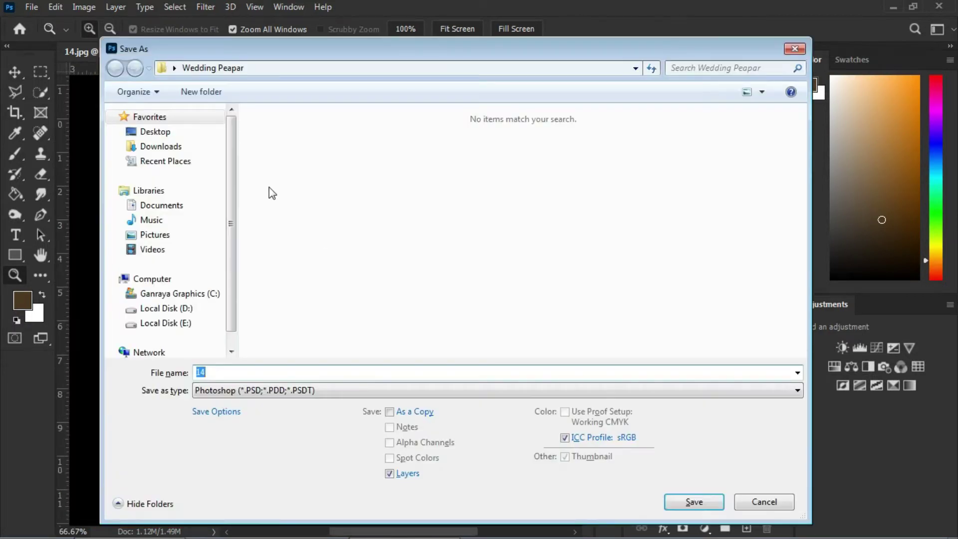
Start saving the banner as a PNG on the desktop, then cancel it
click(149, 116)
click(285, 392)
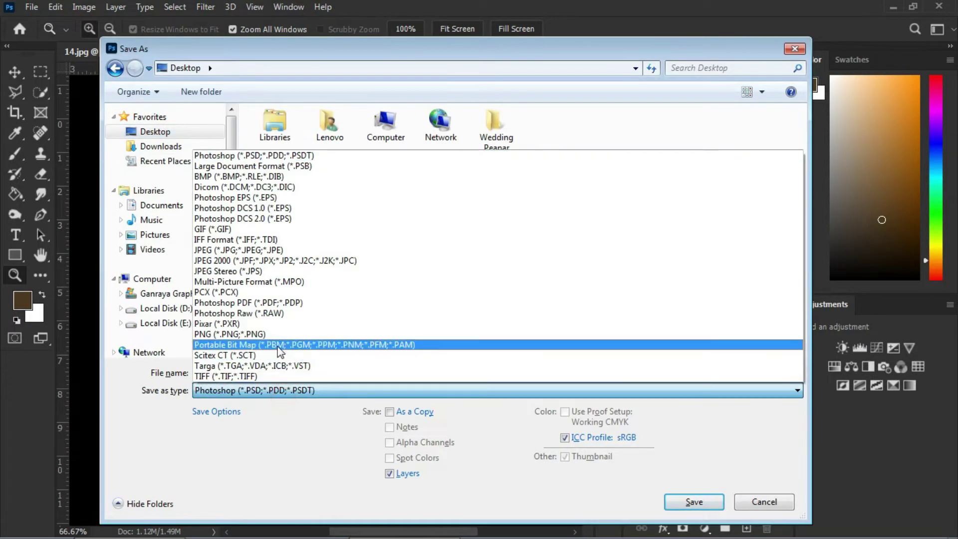
click(268, 336)
click(700, 506)
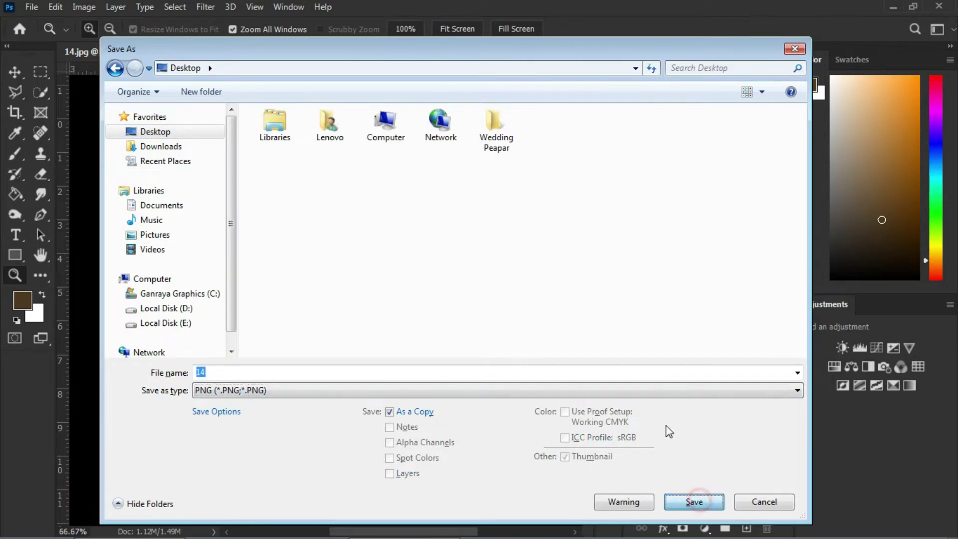
click(548, 180)
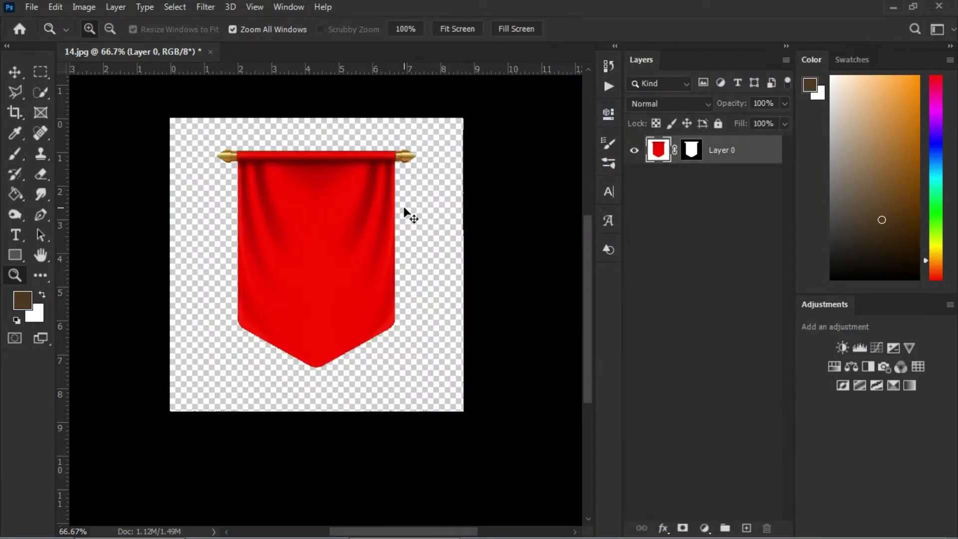
Save the banner as 14.png in Wedding Peapar, replacing the old file, and close it
key(ctrl+shift+s)
click(253, 389)
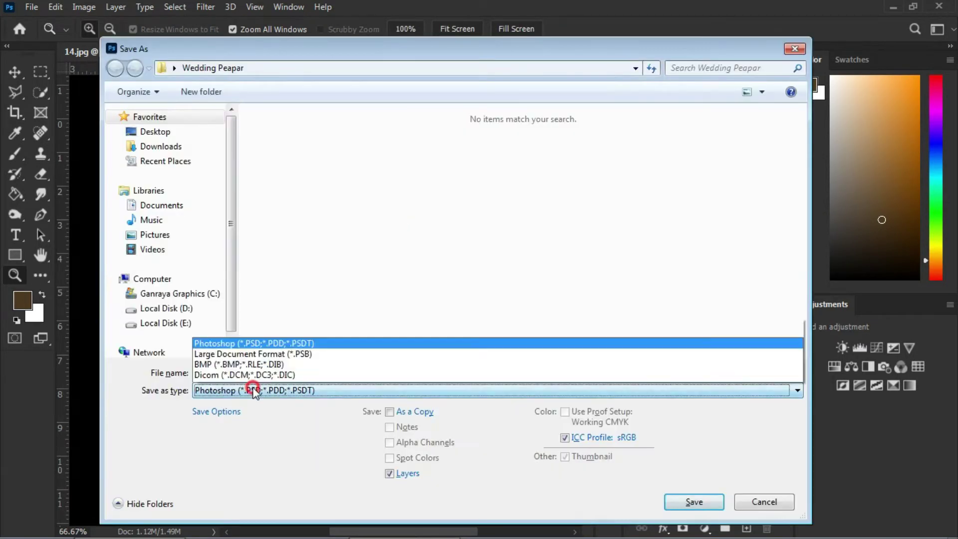
click(257, 336)
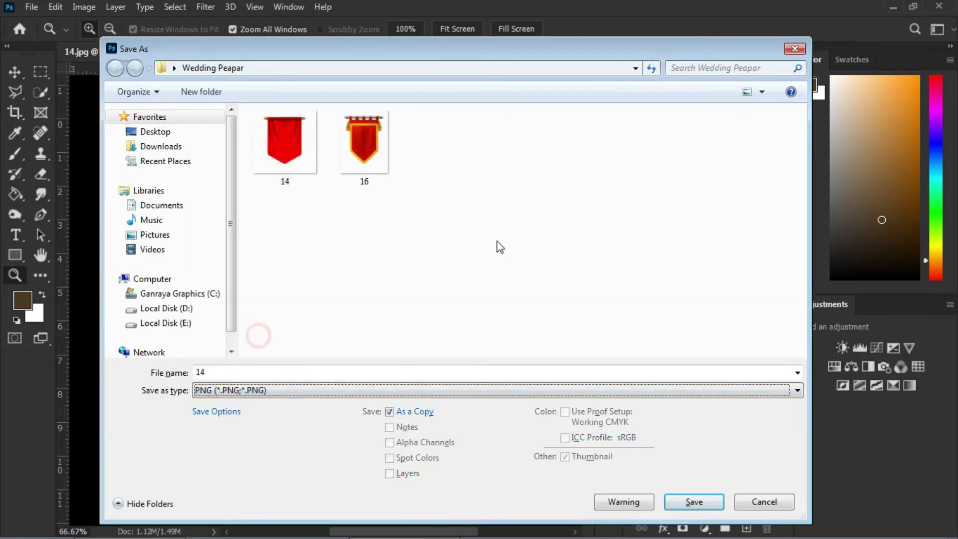
click(305, 161)
click(696, 501)
click(513, 278)
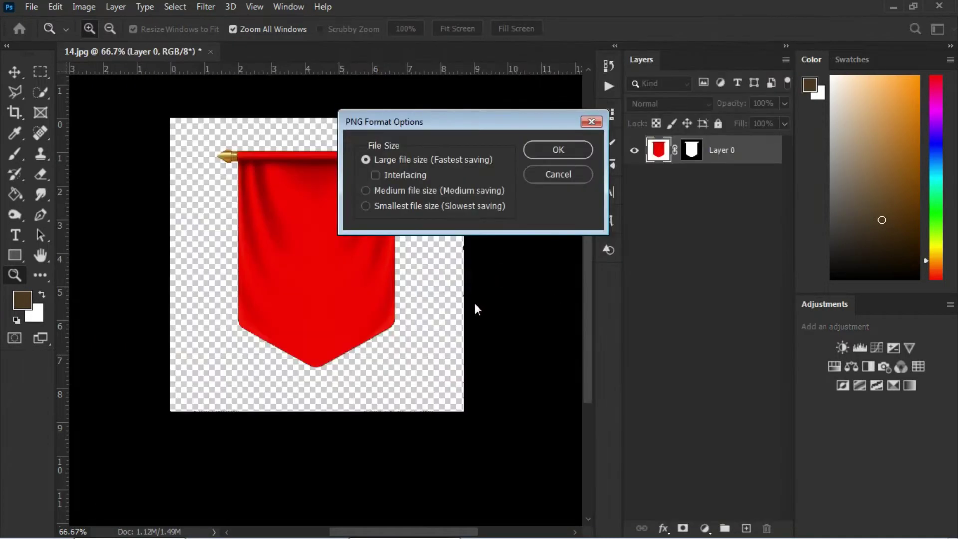
click(562, 149)
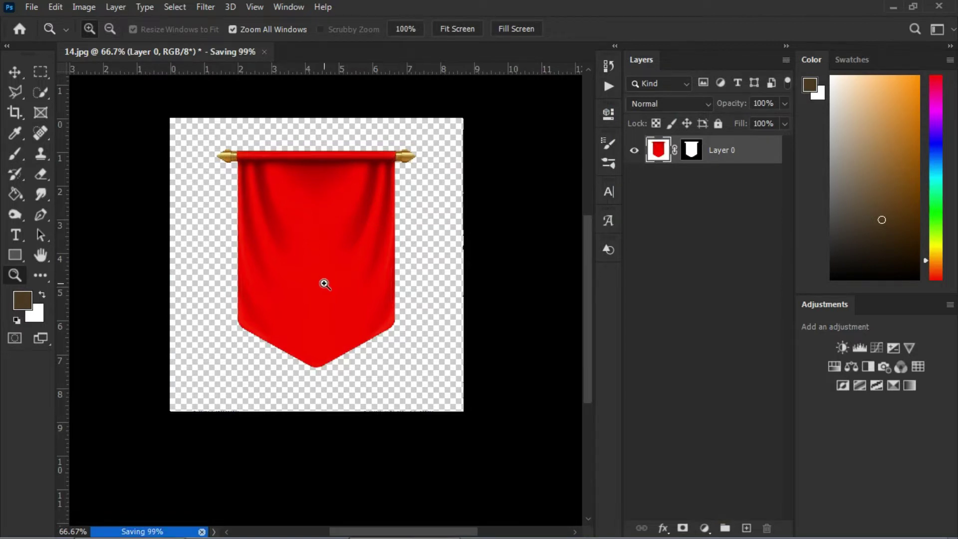
key(v)
click(211, 52)
Discard the banner's unsaved changes, then briefly select images 1 through 4 in Explorer
click(475, 210)
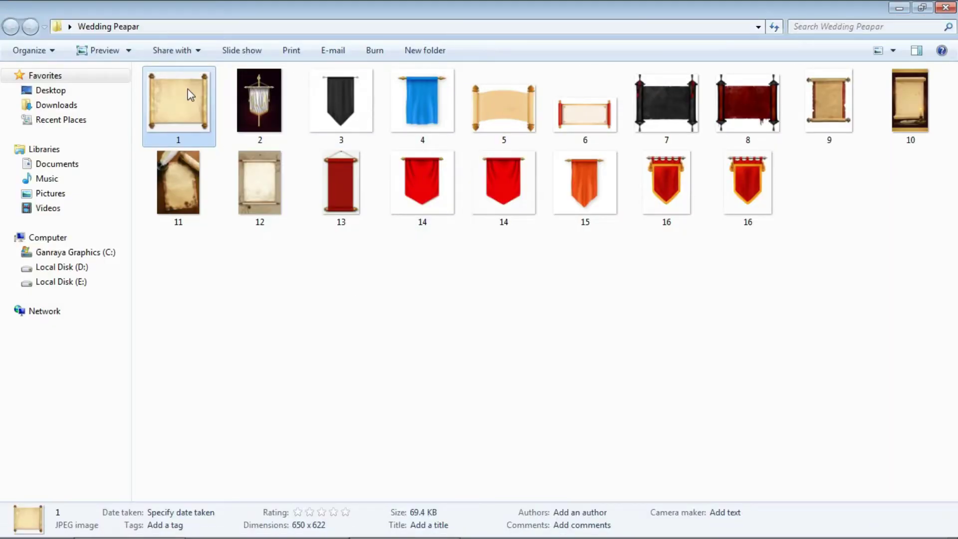
ctrl+click(259, 109)
ctrl+click(341, 104)
ctrl+click(428, 100)
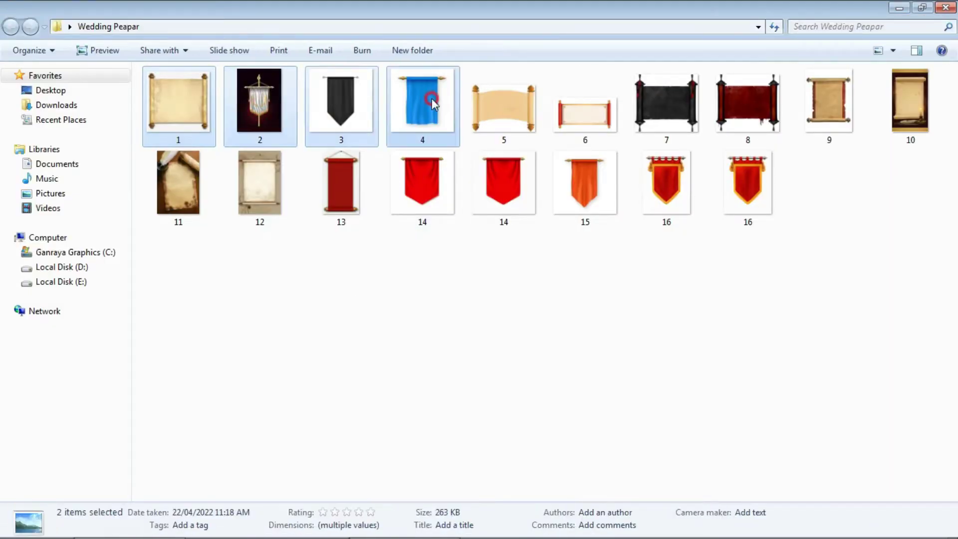
click(187, 262)
Select all images except the second 14 and second 16, and drag them into Photoshop
key(ctrl+a)
drag(188, 101, 196, 108)
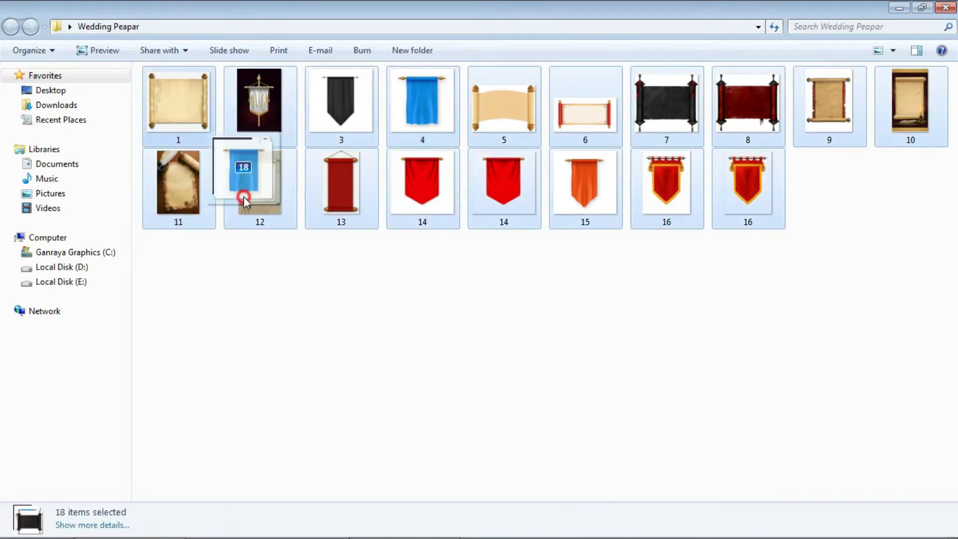
ctrl+click(505, 177)
ctrl+click(426, 192)
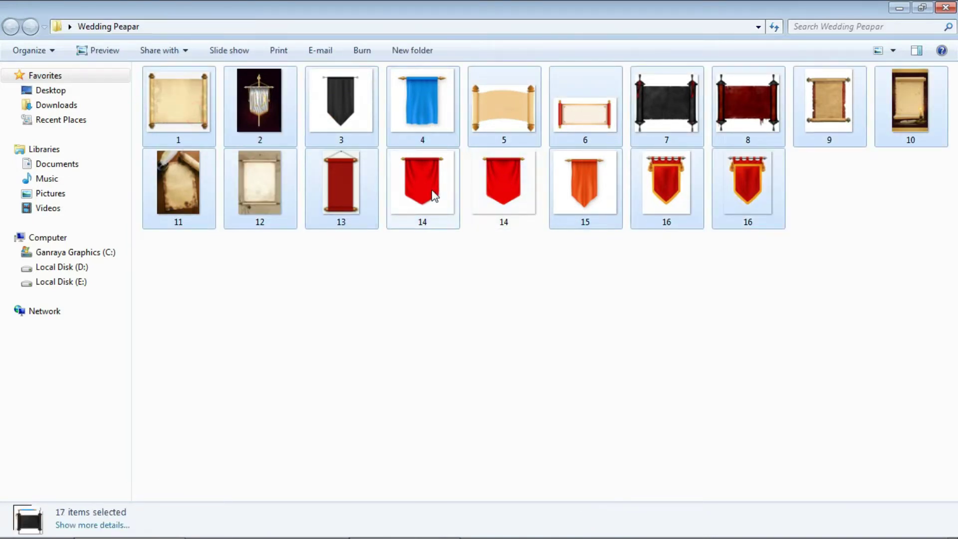
ctrl+click(750, 193)
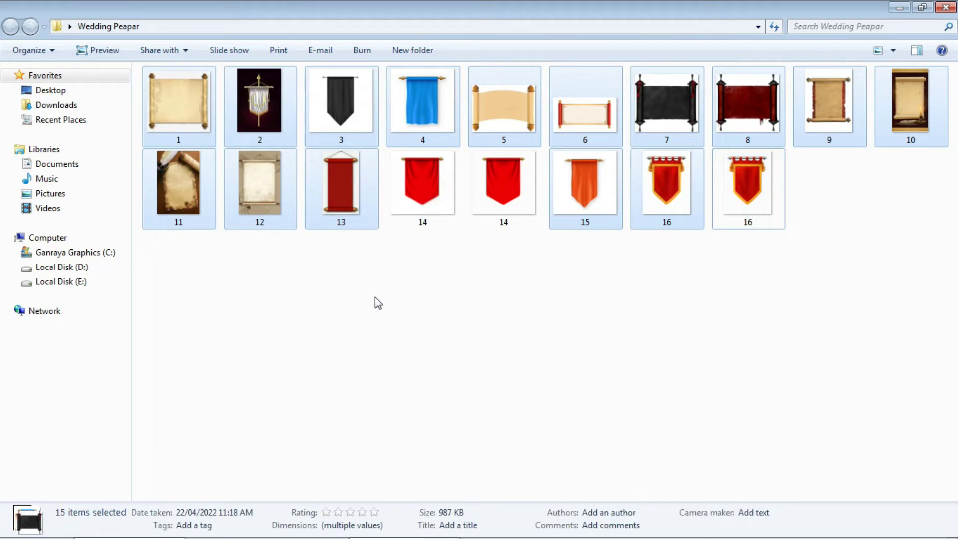
ctrl+click(430, 225)
mouse_move(295, 126)
mouse_down()
mouse_move(402, 532)
mouse_move(373, 268)
mouse_up()
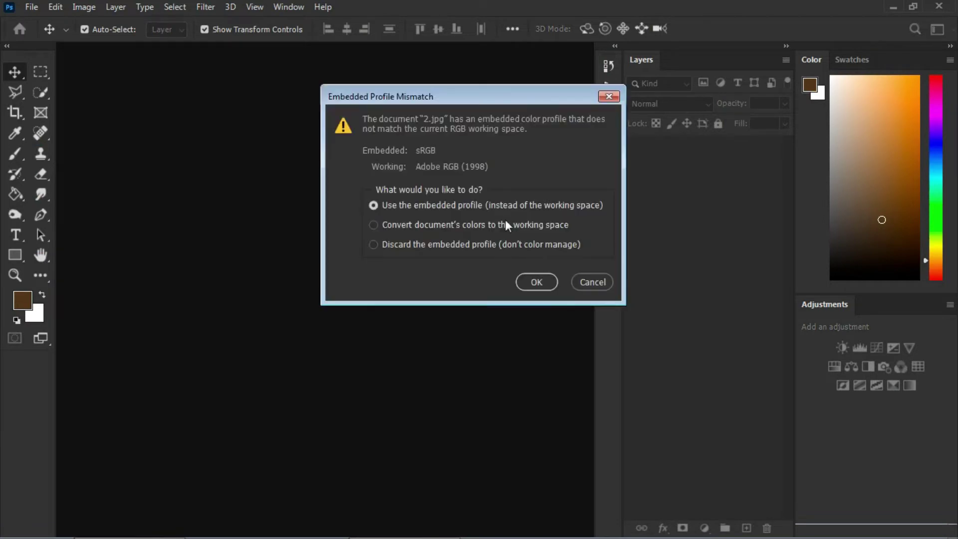
Keep the embedded colour profile for each image as 2.jpg through 16.jpg open
click(537, 280)
click(543, 281)
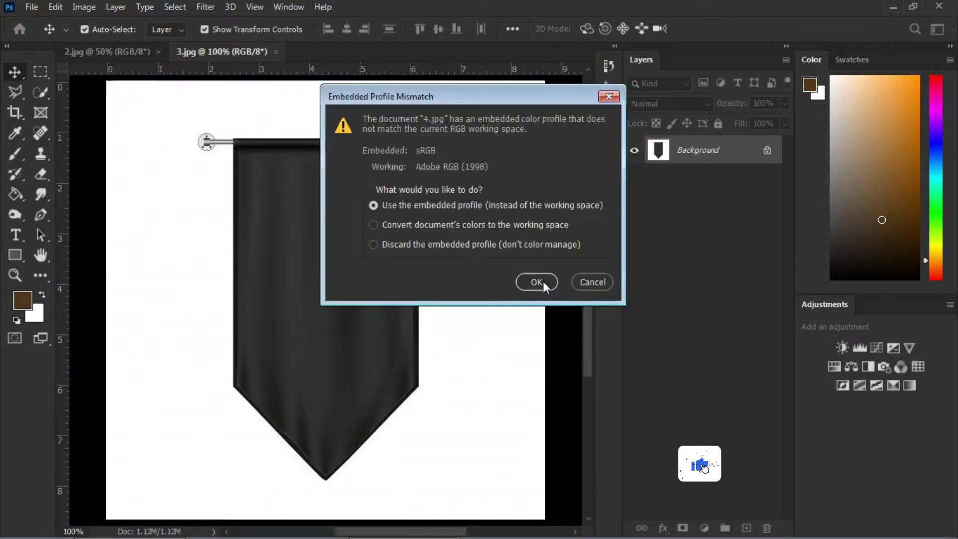
click(544, 281)
click(544, 281)
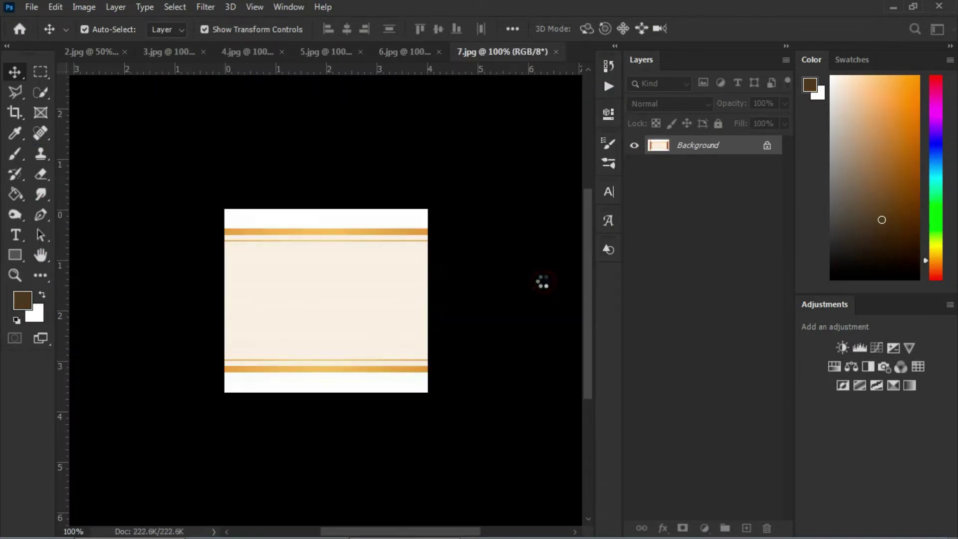
click(541, 282)
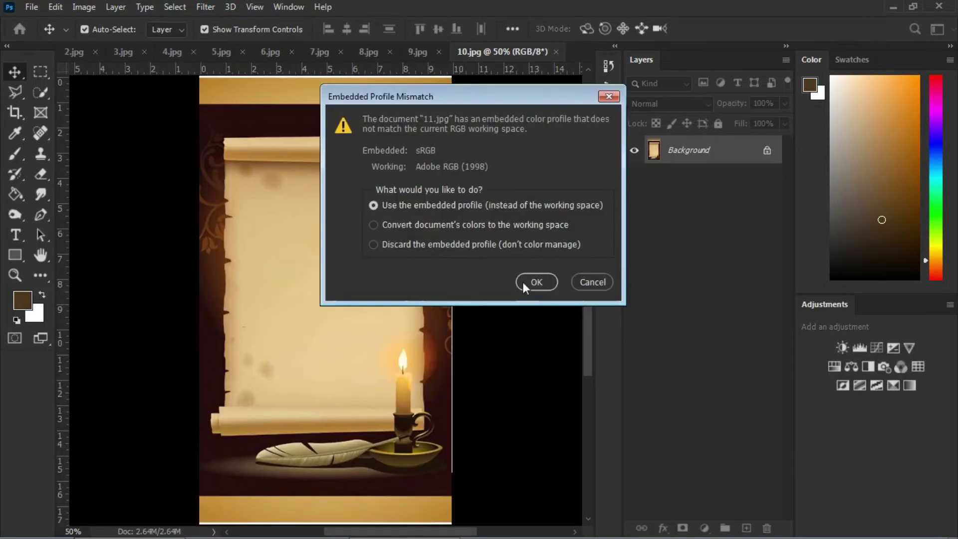
click(522, 281)
click(521, 282)
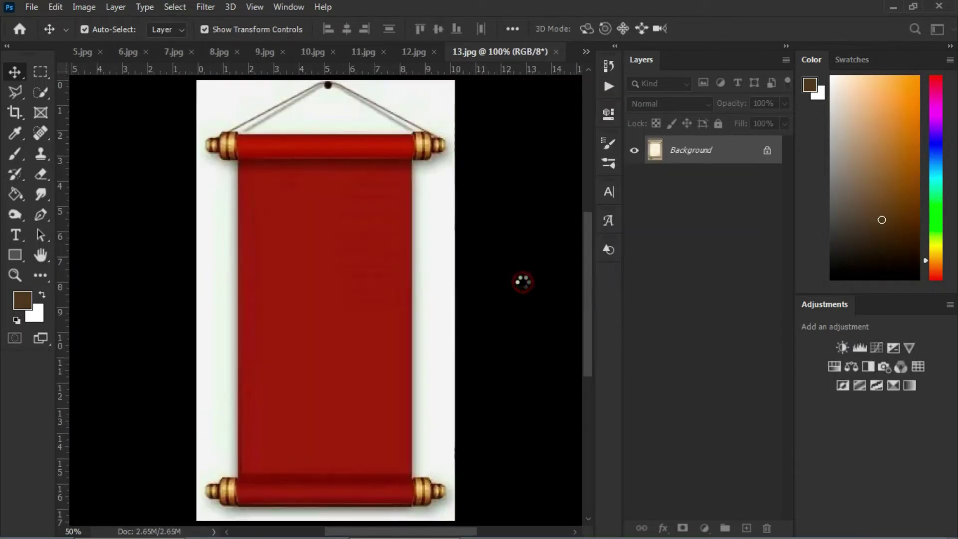
click(533, 282)
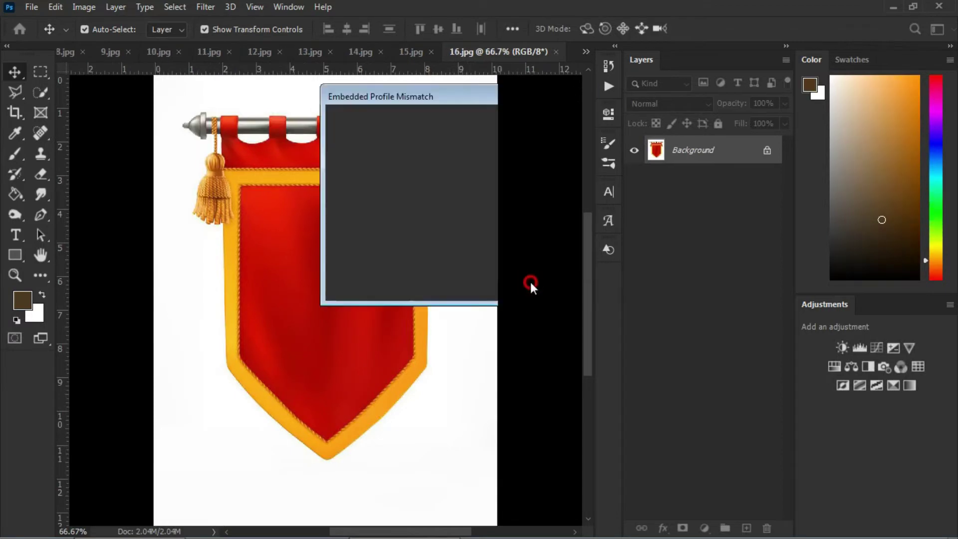
click(531, 283)
Pan and zoom to view the whole parchment scroll in 1.jpg
scroll(284, 250, down, 1)
scroll(259, 218, up, 3)
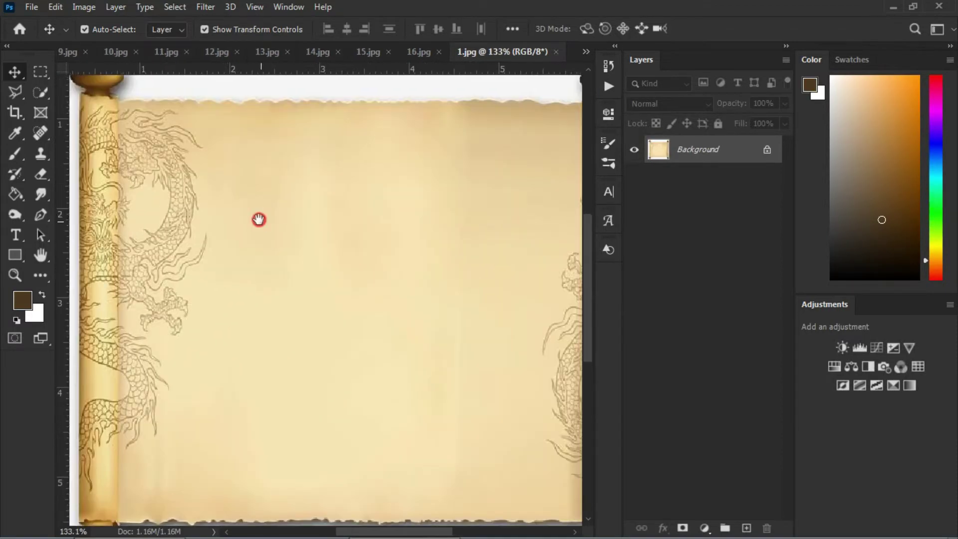
drag(258, 218, 195, 299)
drag(299, 375, 394, 218)
scroll(349, 230, down, 6)
scroll(299, 214, down, 4)
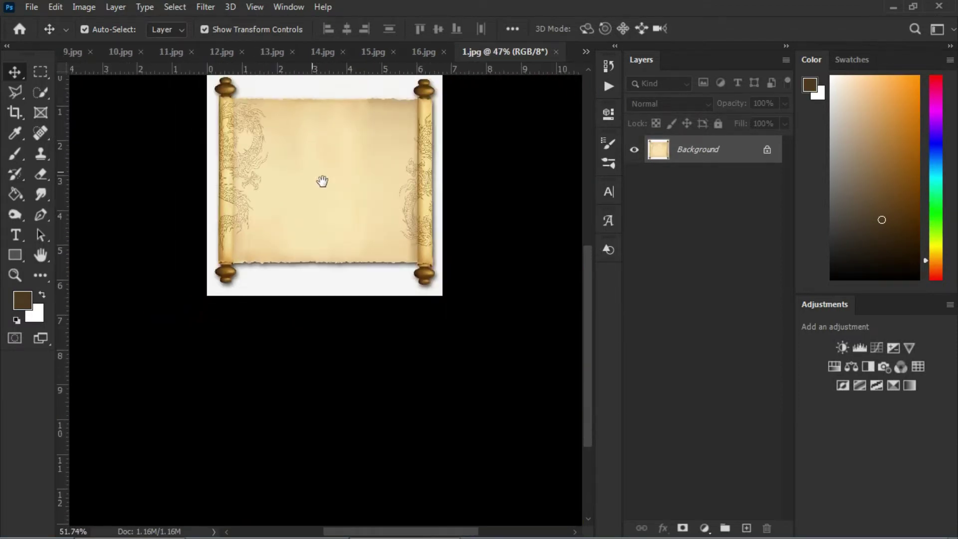
scroll(324, 240, up, 4)
scroll(315, 289, up, 1)
scroll(310, 284, up, 1)
scroll(300, 292, down, 2)
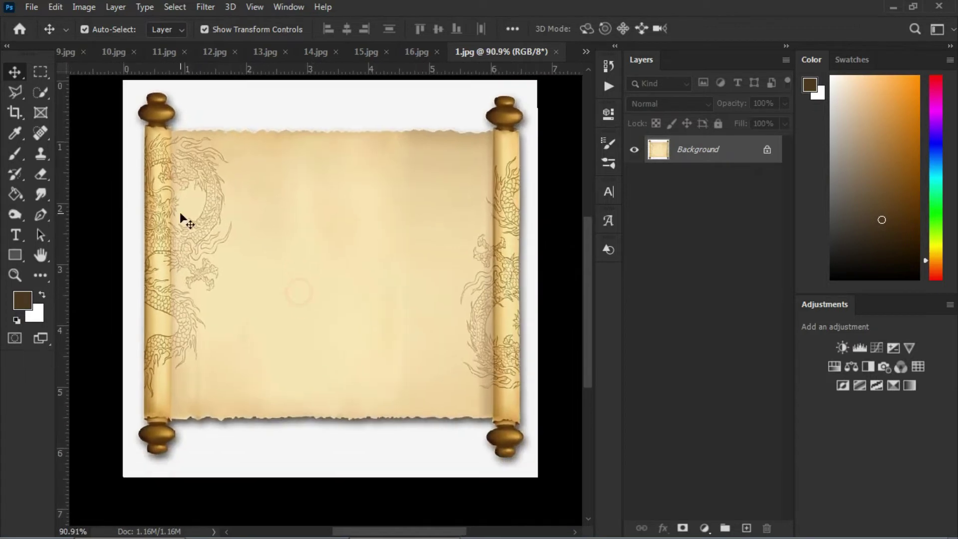
Quick-select the parchment, right roller and bottom knob, resizing the brush as needed
click(39, 93)
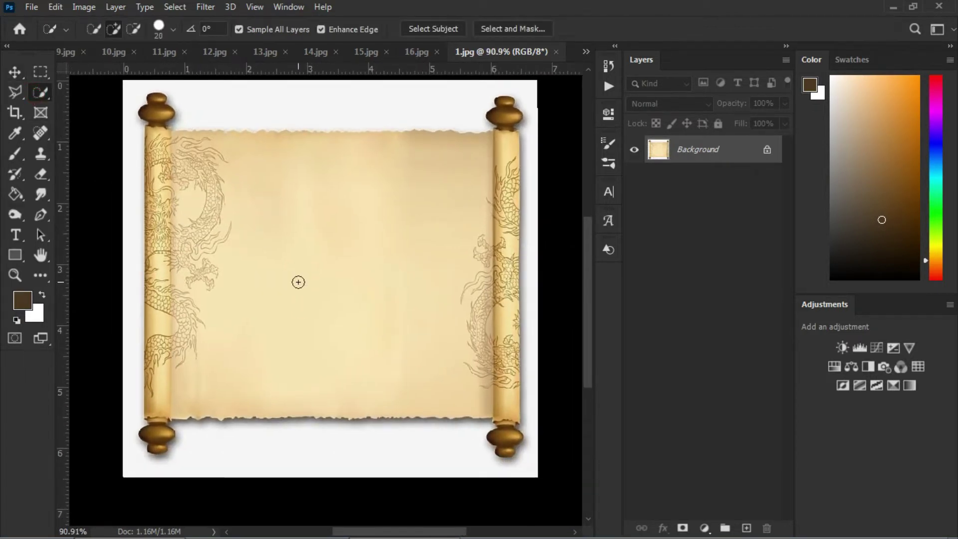
key(bracketright)
key(bracketright)
key(bracketright)
click(311, 266)
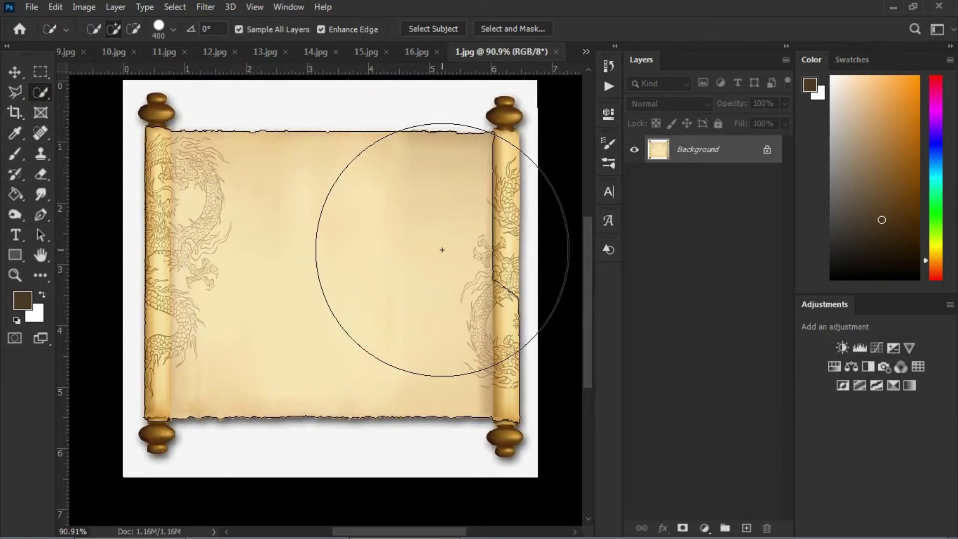
key(bracketleft)
key(bracketleft)
key(bracketleft)
key(bracketleft)
key(bracketleft)
key(bracketleft)
drag(499, 150, 481, 220)
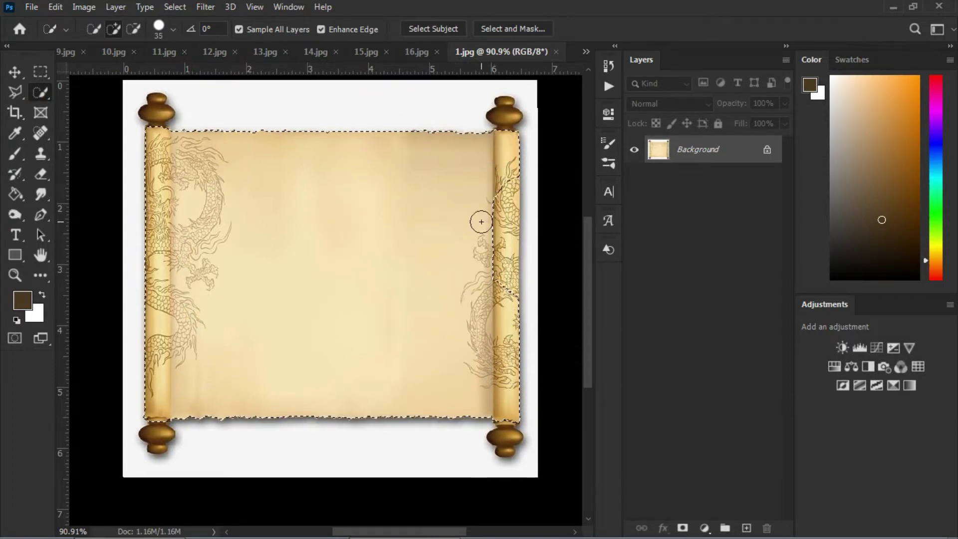
scroll(494, 249, up, 2)
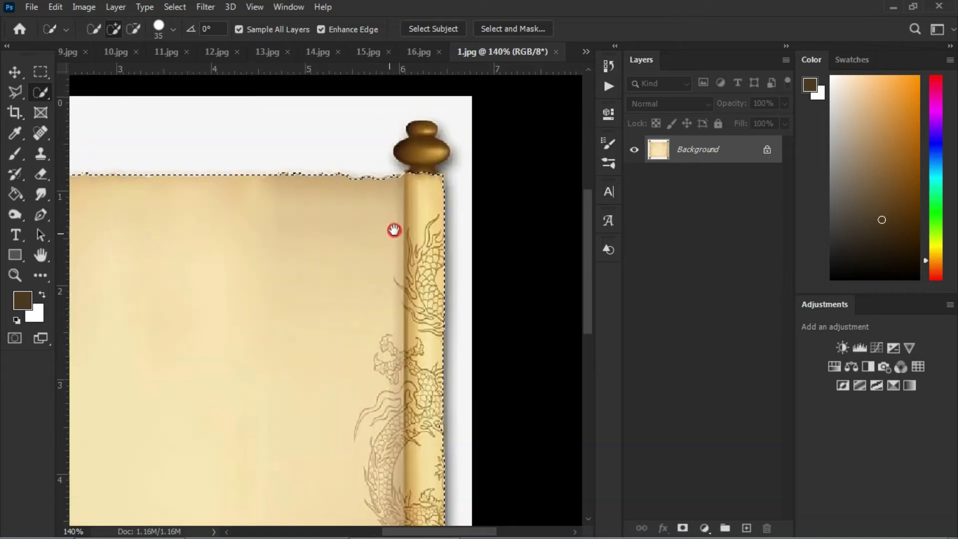
key(bracketleft)
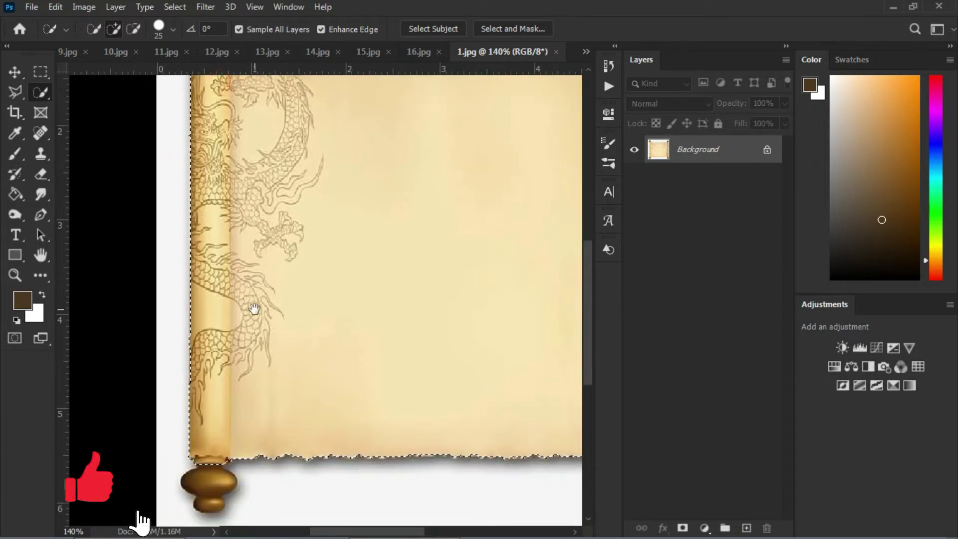
drag(202, 314, 229, 288)
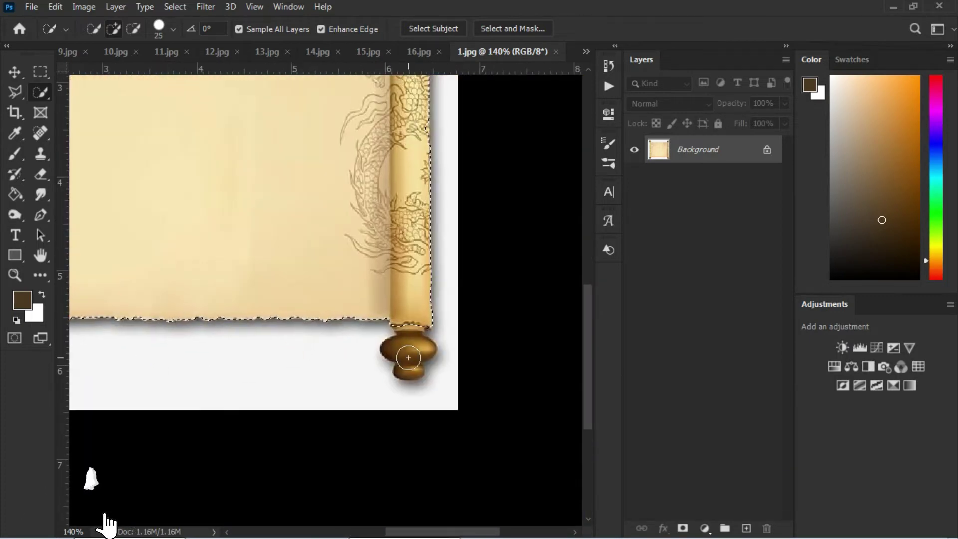
scroll(324, 309, down, 3)
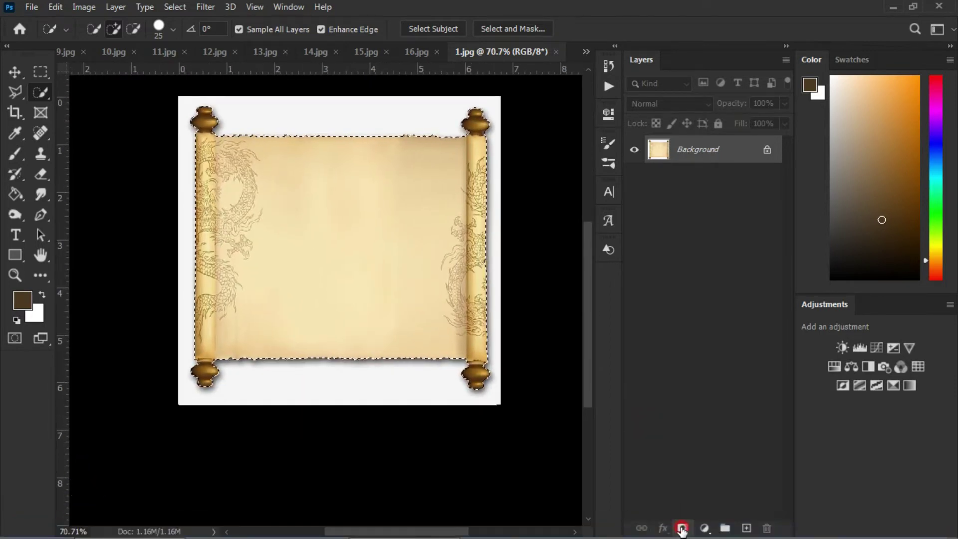
Mask out 1.jpg's white background around the scroll and inspect its transparent edges
click(683, 528)
key(v)
scroll(307, 229, up, 1)
mouse_move(292, 259)
mouse_down()
mouse_move(400, 220)
mouse_move(355, 238)
mouse_move(360, 228)
mouse_up()
scroll(251, 190, up, 2)
scroll(240, 351, up, 2)
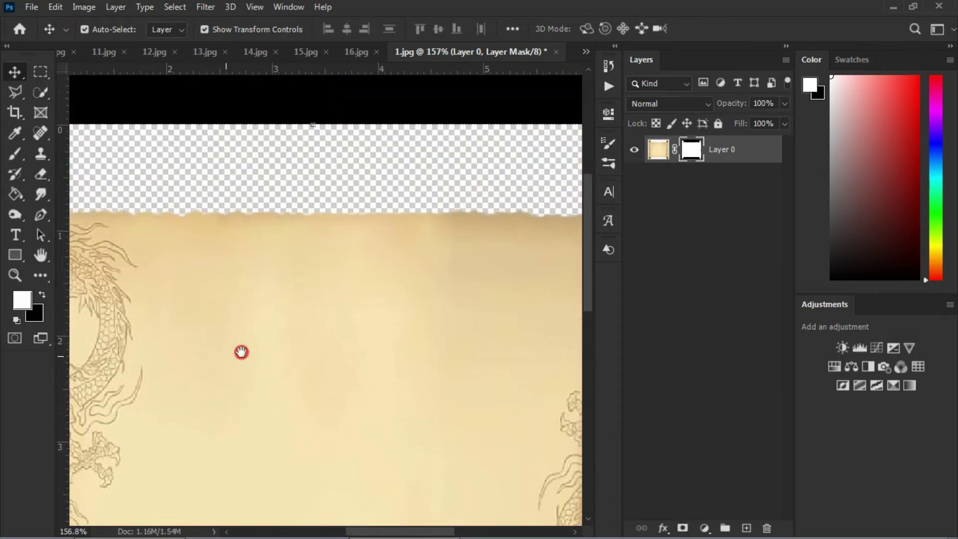
drag(240, 351, 289, 229)
scroll(298, 238, down, 3)
scroll(299, 238, down, 1)
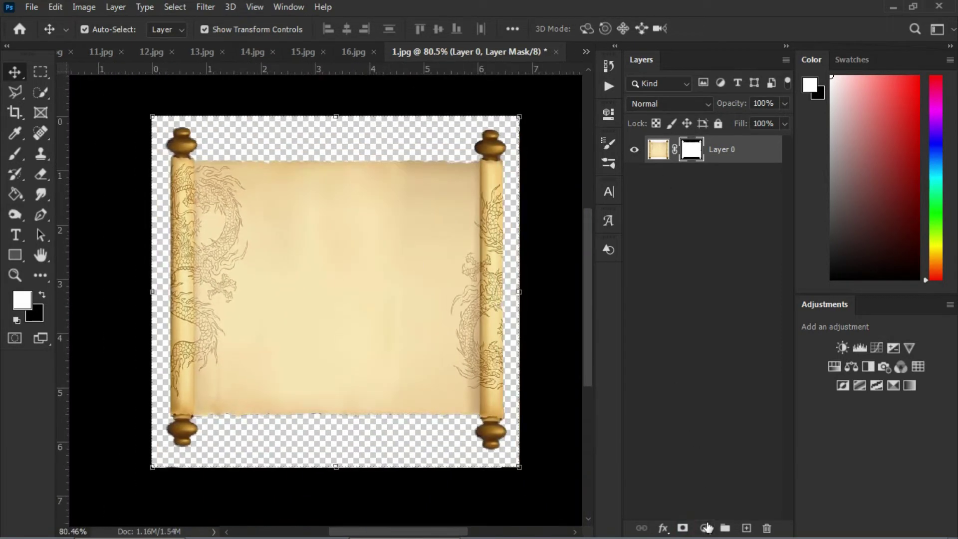
Add a Brightness/Contrast adjustment layer to the scroll with brightness 8, then dock its panel
click(704, 528)
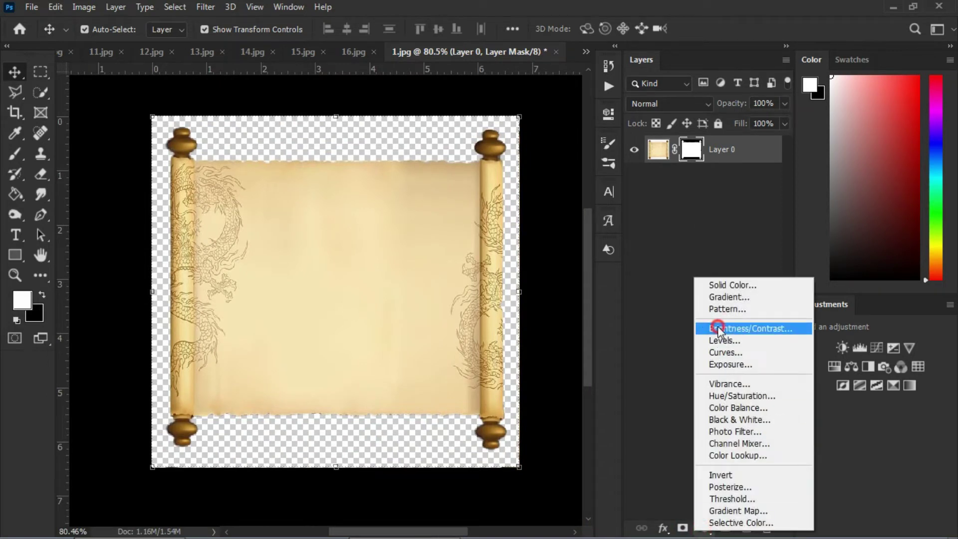
click(713, 325)
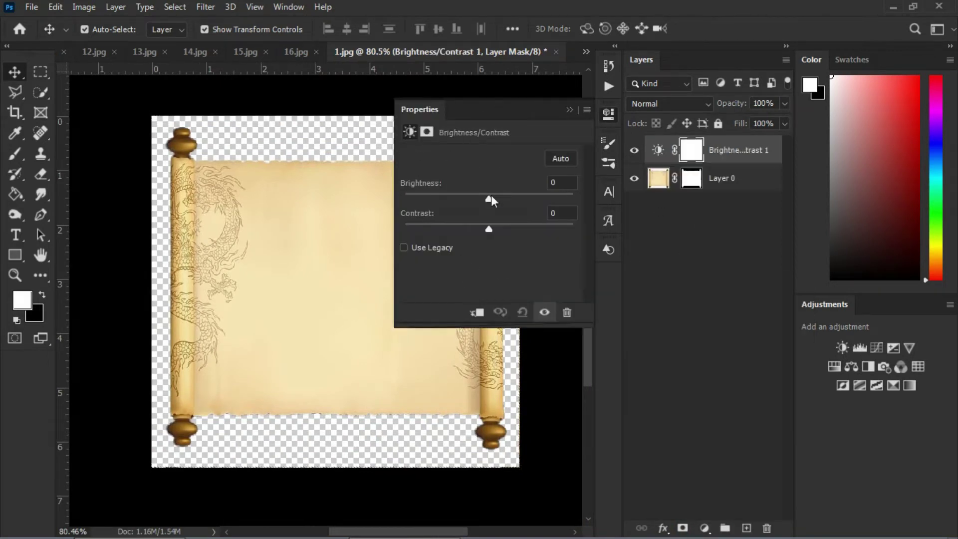
mouse_move(488, 194)
mouse_down()
mouse_move(509, 193)
mouse_move(497, 195)
mouse_up()
mouse_move(489, 229)
mouse_down()
mouse_move(511, 228)
mouse_move(496, 229)
mouse_up()
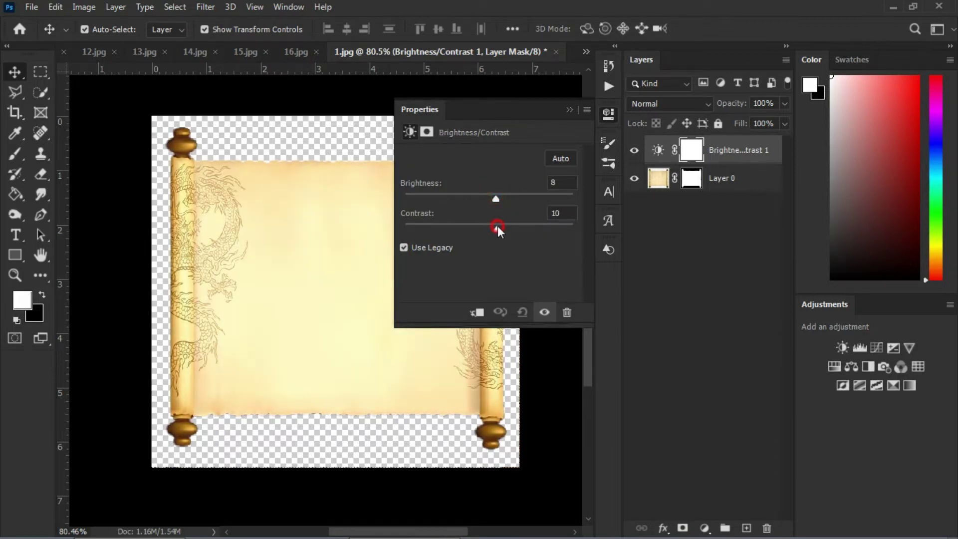
drag(572, 106, 571, 104)
click(576, 100)
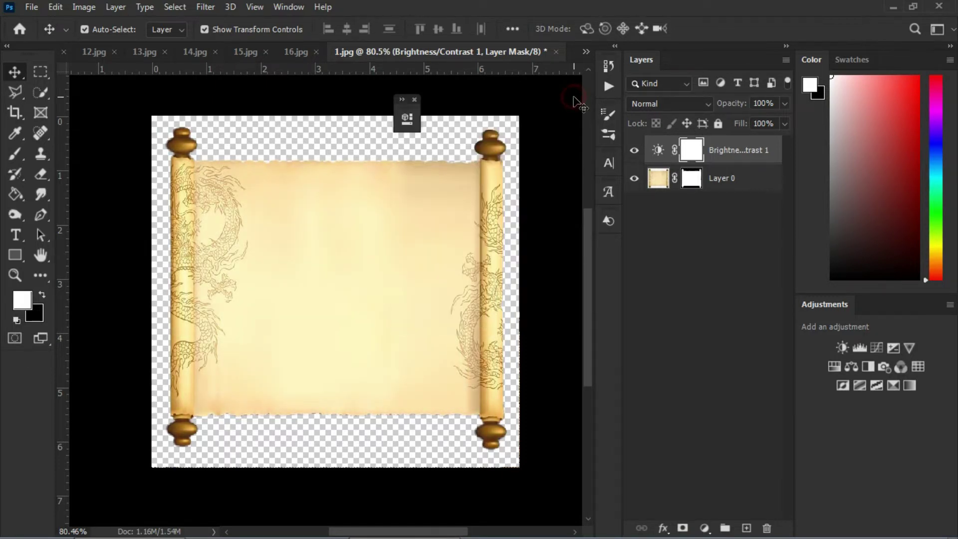
mouse_move(545, 178)
mouse_down()
mouse_move(610, 180)
mouse_move(609, 206)
mouse_up()
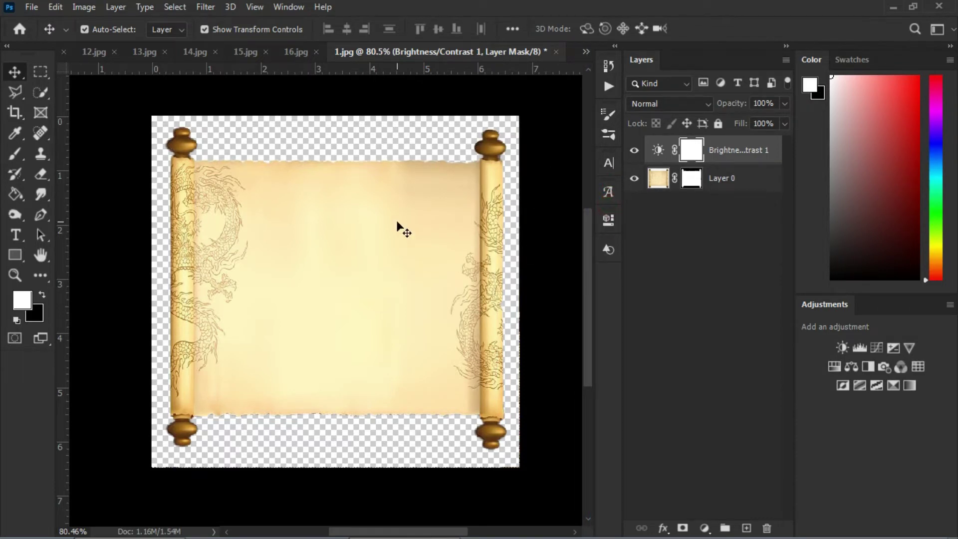
click(332, 237)
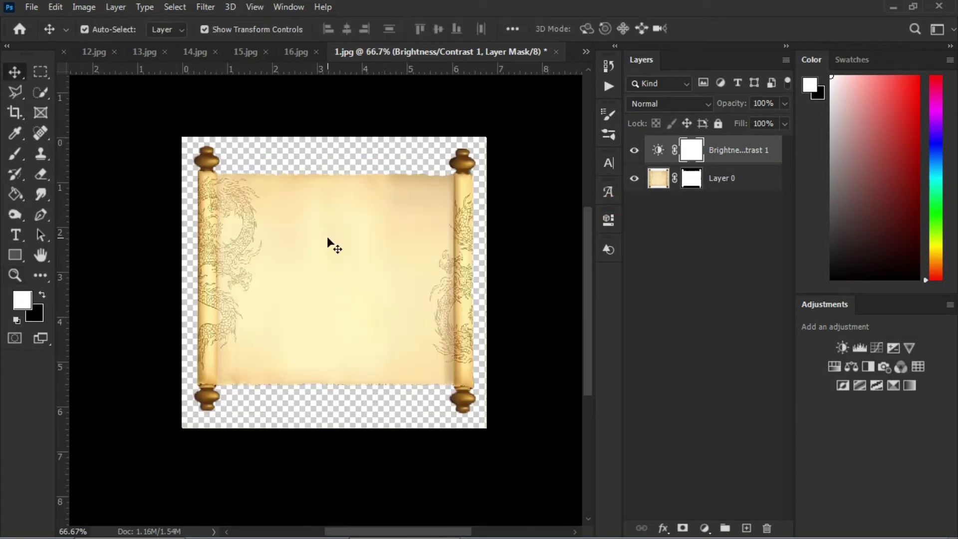
key(ctrl+0)
Close the 1.jpg scroll document without saving changes
click(555, 52)
click(486, 211)
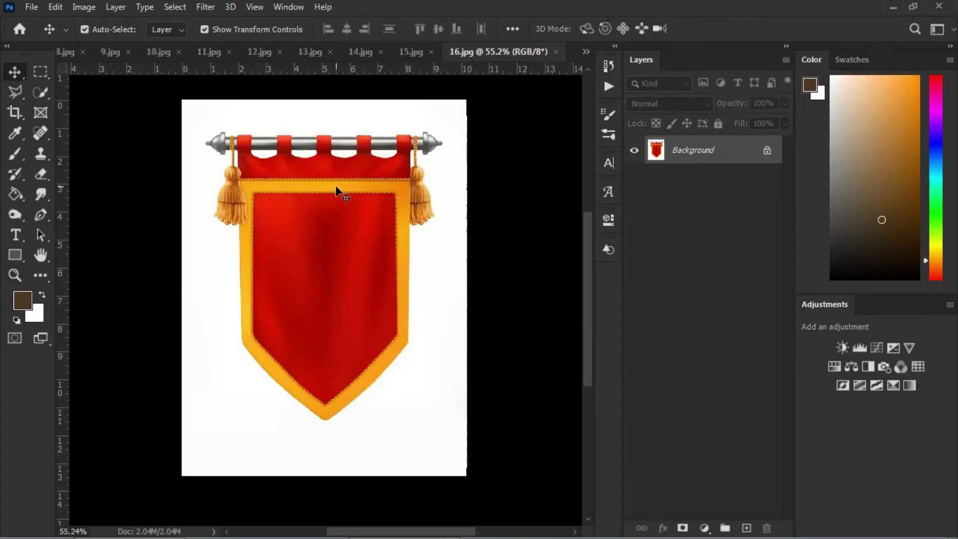
scroll(332, 193, up, 2)
scroll(321, 210, down, 5)
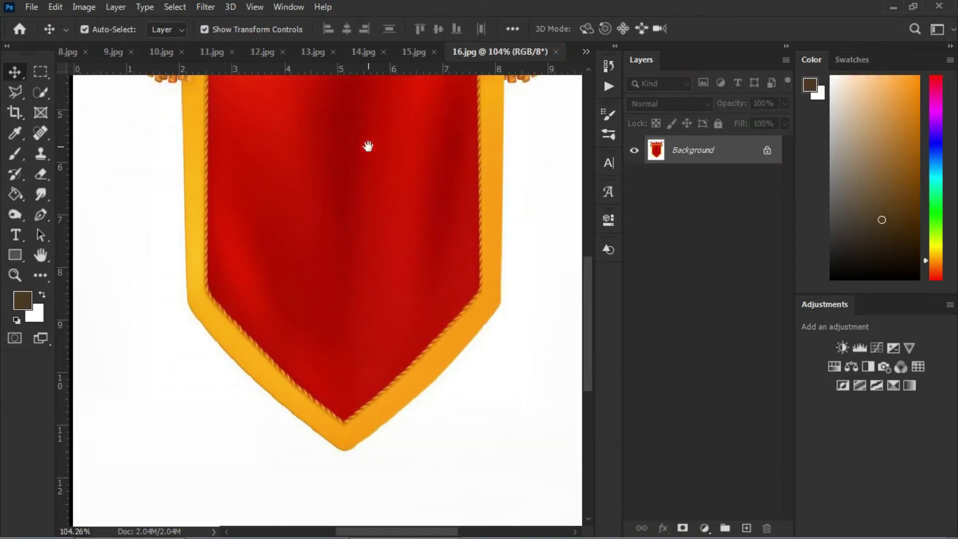
scroll(368, 146, up, 5)
scroll(330, 156, down, 3)
Close the red banner document 16.jpg, bringing up 15.jpg
click(556, 50)
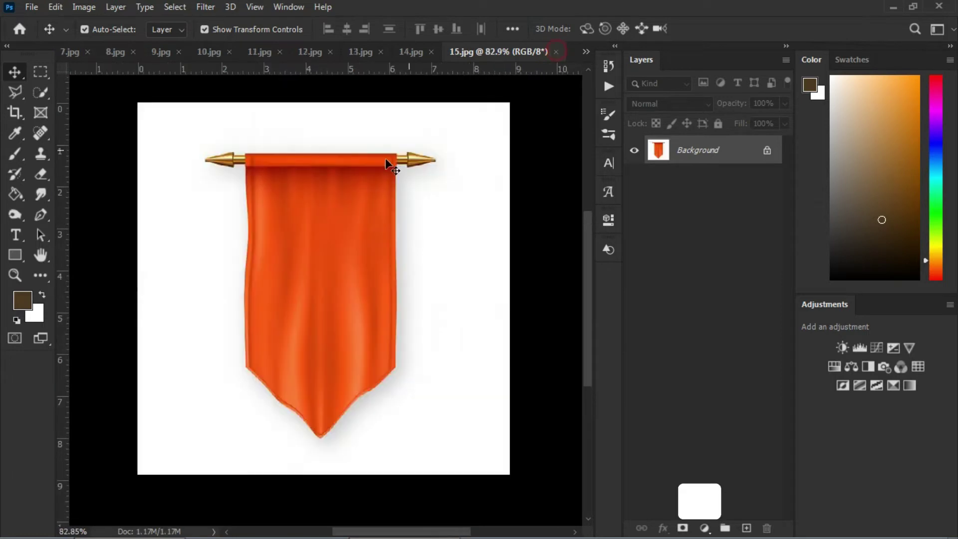
scroll(251, 203, up, 2)
scroll(348, 222, up, 1)
scroll(317, 220, down, 1)
Select the whole orange banner with Quick Selection, using a size-15 brush for edges
scroll(317, 220, down, 1)
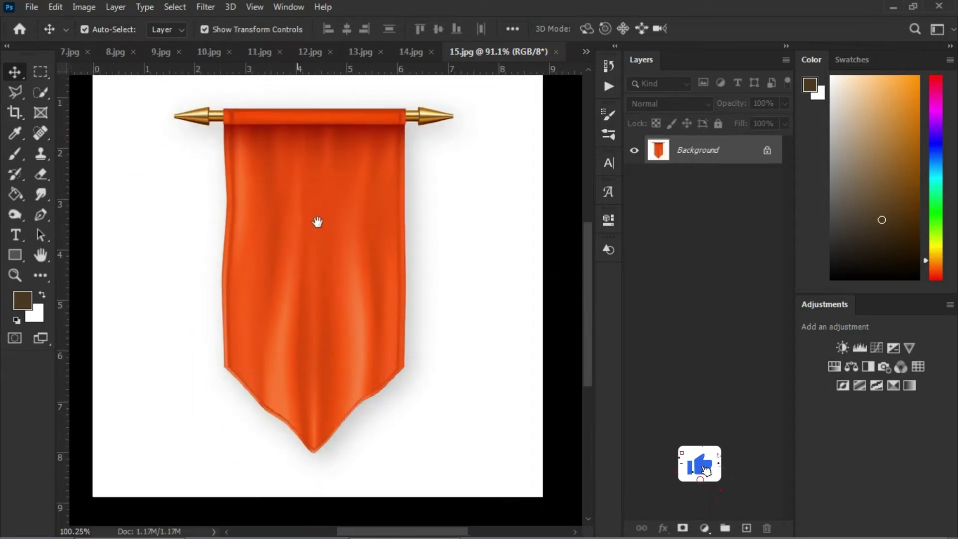
scroll(315, 192, up, 1)
click(40, 92)
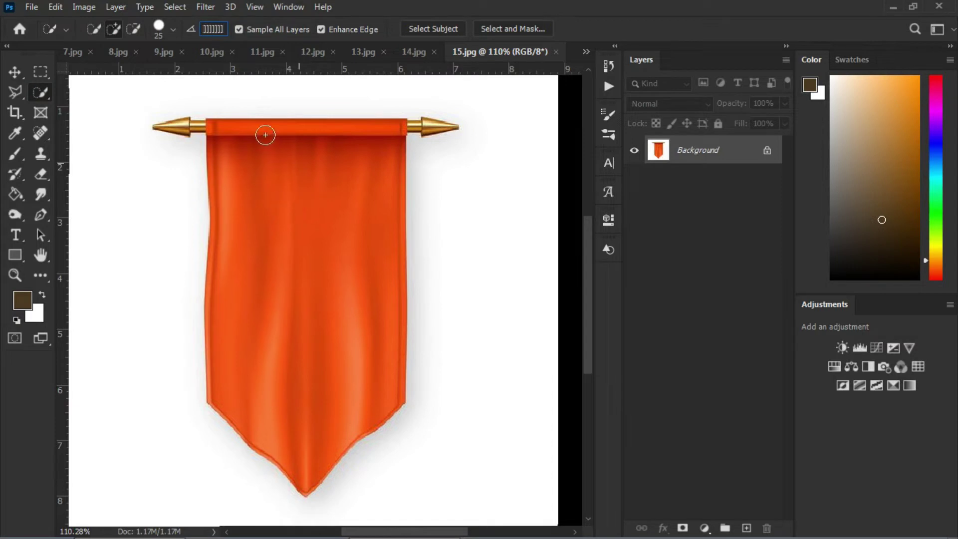
click(189, 29)
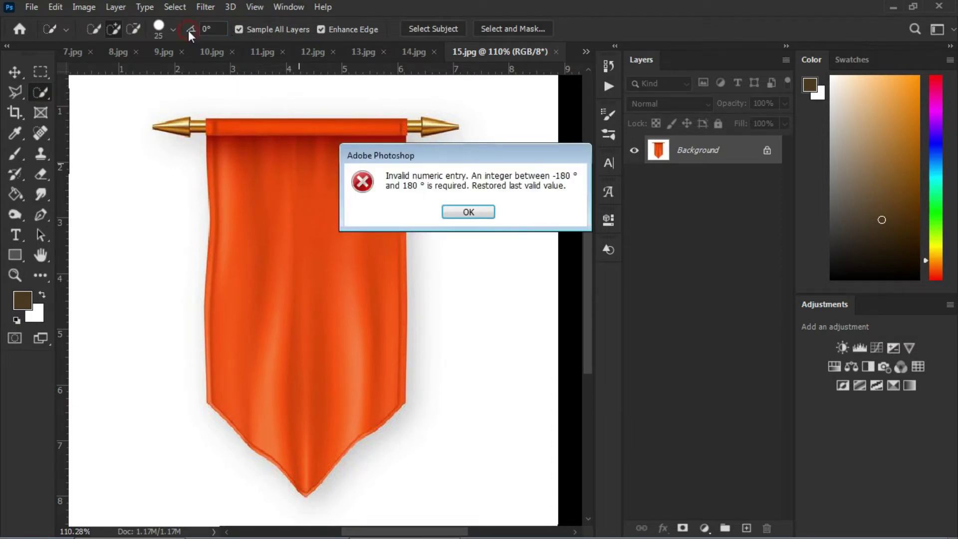
click(470, 218)
text(-63)
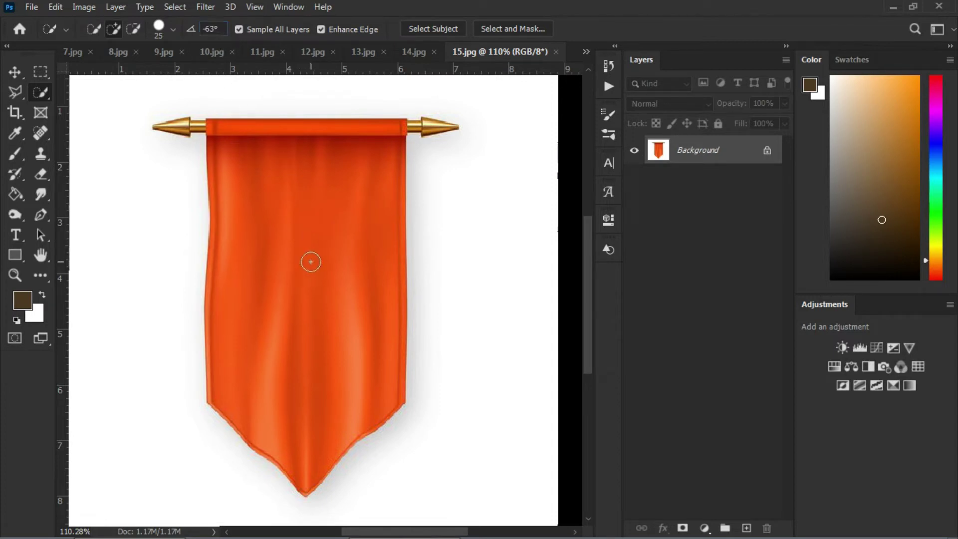
click(301, 262)
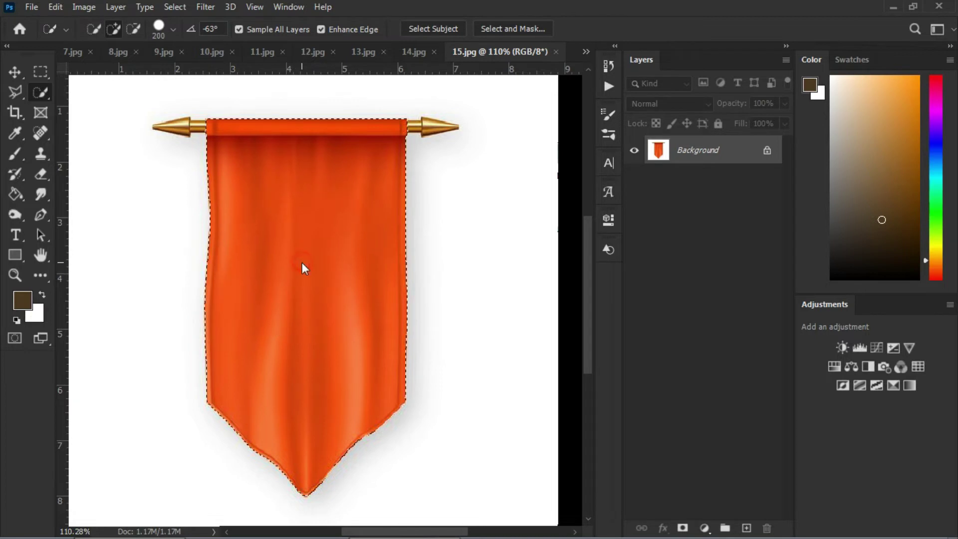
key(bracketright)
key(bracketleft)
key(bracketleft)
key(bracketleft)
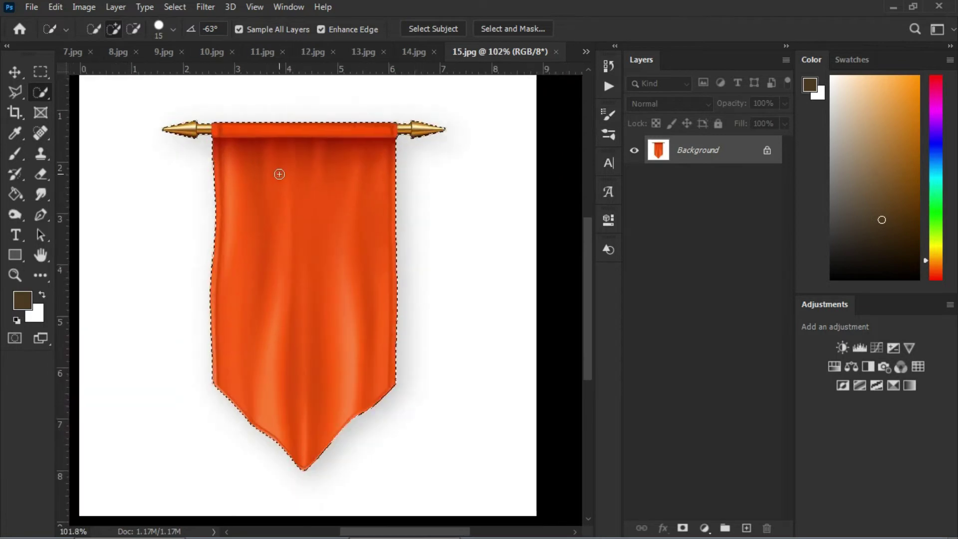
scroll(279, 169, down, 3)
Mask out the orange banner's white background and test-move the cut-out layer
click(681, 527)
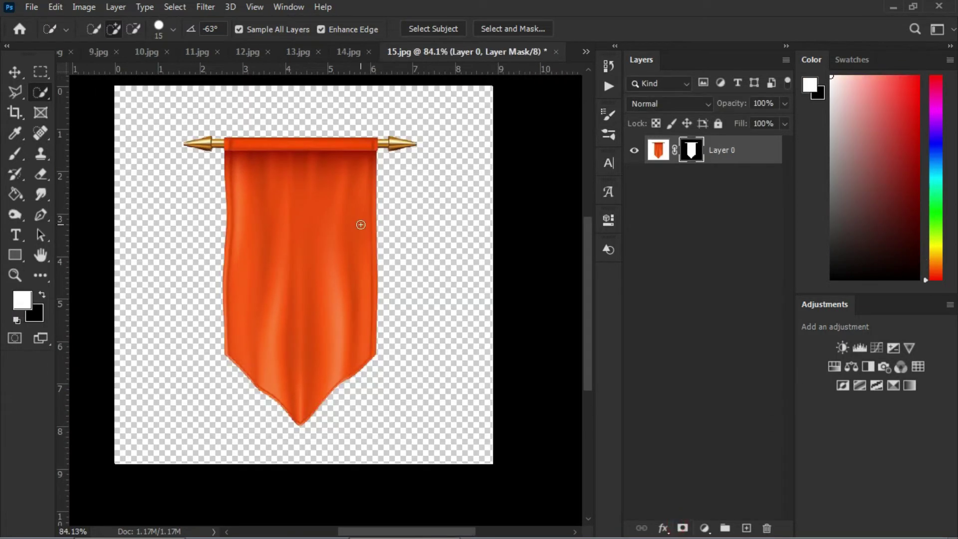
key(v)
scroll(341, 190, down, 2)
scroll(329, 187, up, 2)
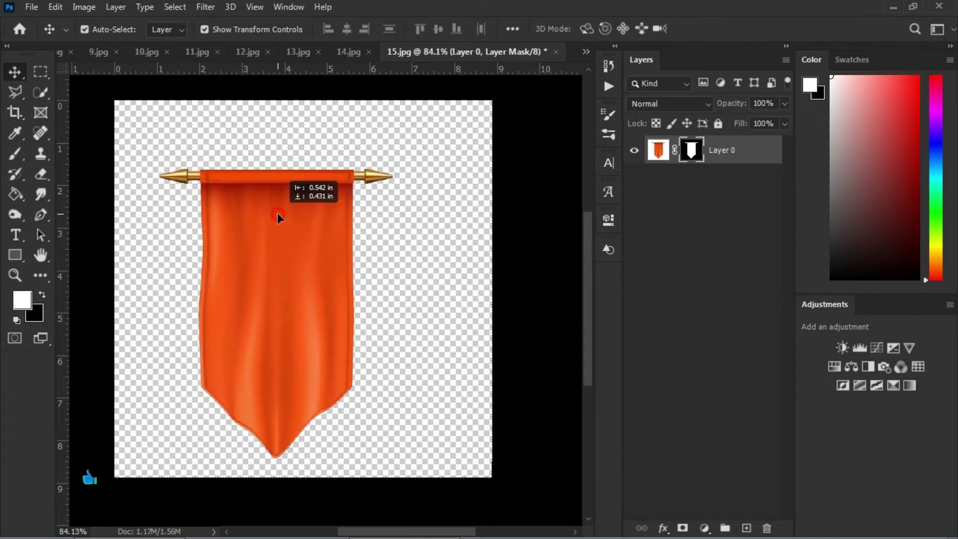
drag(325, 179, 313, 189)
Inspect the masked banner's top rod and pointed bottom up close, then recentre it
scroll(287, 194, up, 1)
scroll(292, 220, up, 2)
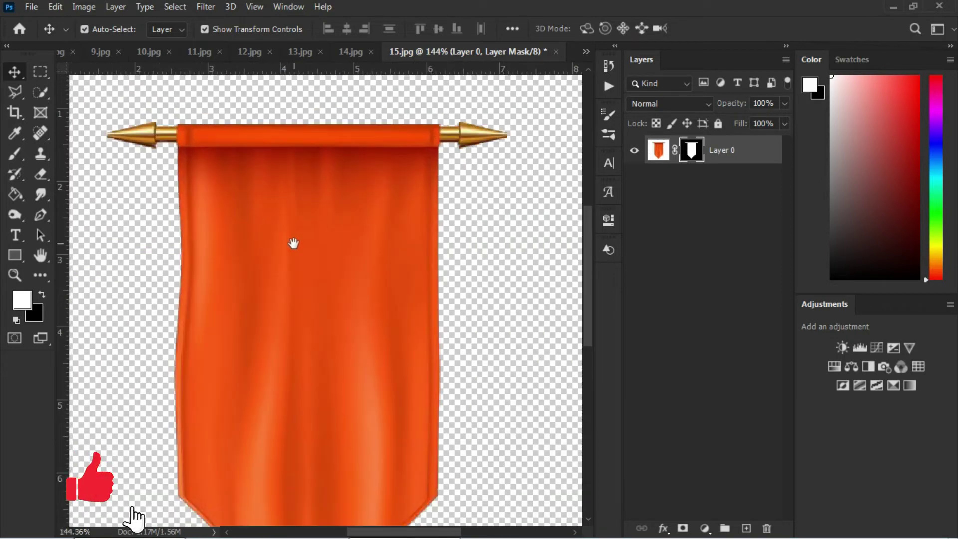
mouse_move(293, 242)
mouse_down()
mouse_move(270, 181)
mouse_move(331, 251)
mouse_move(196, 199)
mouse_up()
scroll(285, 194, up, 1)
scroll(299, 205, up, 2)
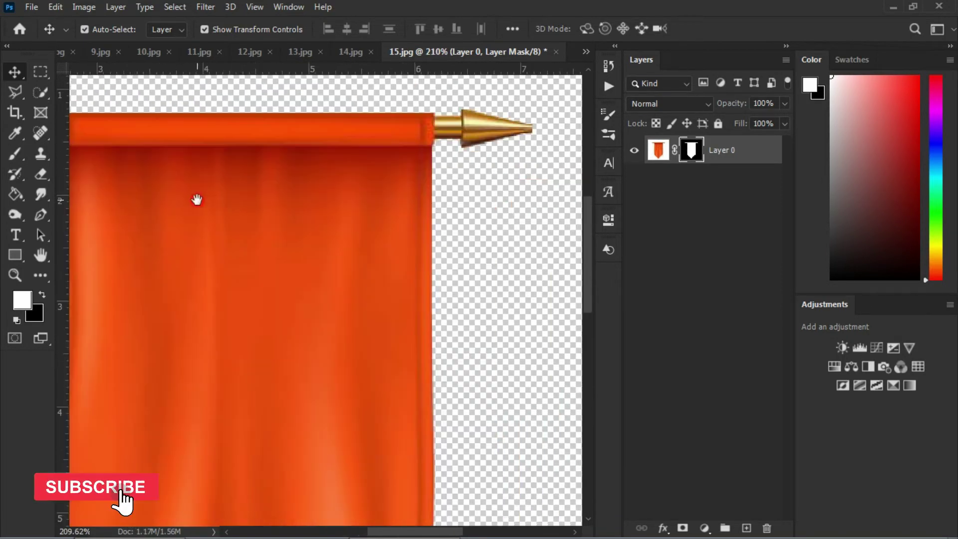
scroll(280, 237, down, 3)
drag(280, 238, 372, 152)
scroll(264, 221, down, 2)
drag(264, 221, 280, 143)
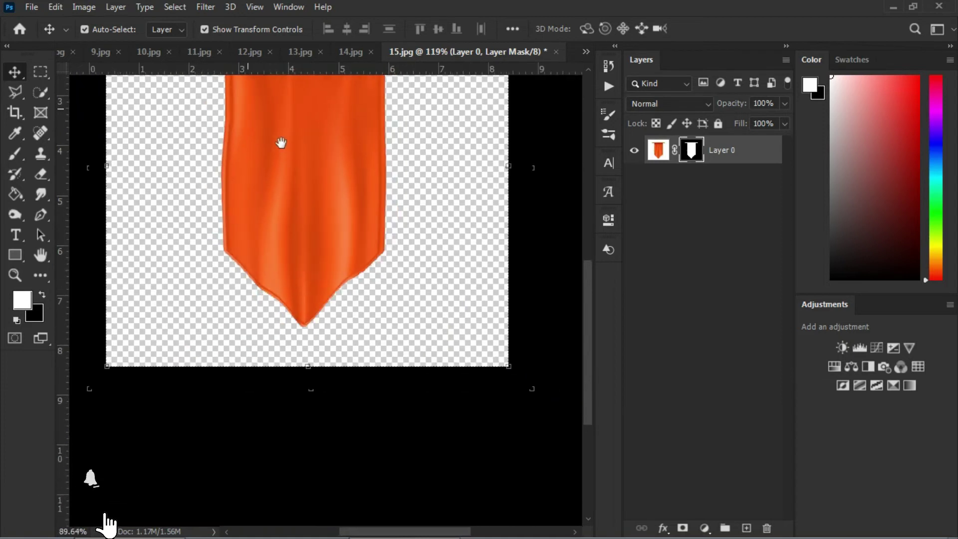
scroll(290, 200, down, 2)
scroll(297, 220, down, 2)
Close 15.jpg without saving changes
click(550, 52)
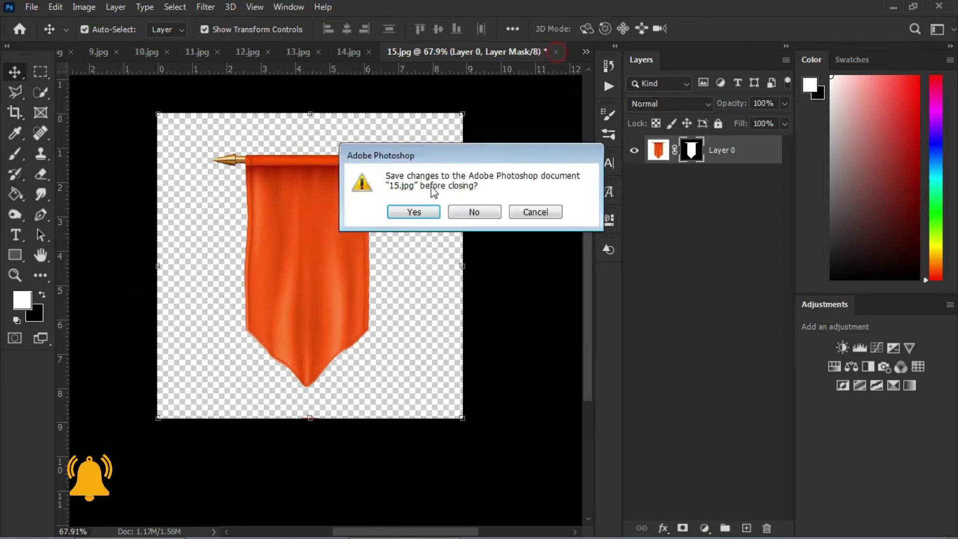
click(467, 209)
scroll(327, 197, down, 2)
scroll(328, 190, up, 3)
Close the 14.jpg red banner and the 13.jpg scroll documents
scroll(328, 189, down, 2)
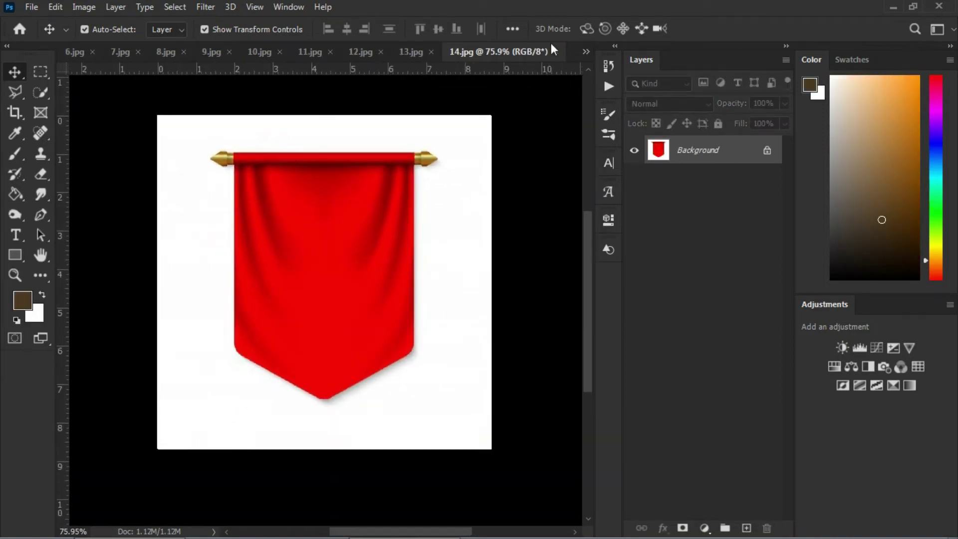
click(556, 52)
scroll(272, 239, up, 2)
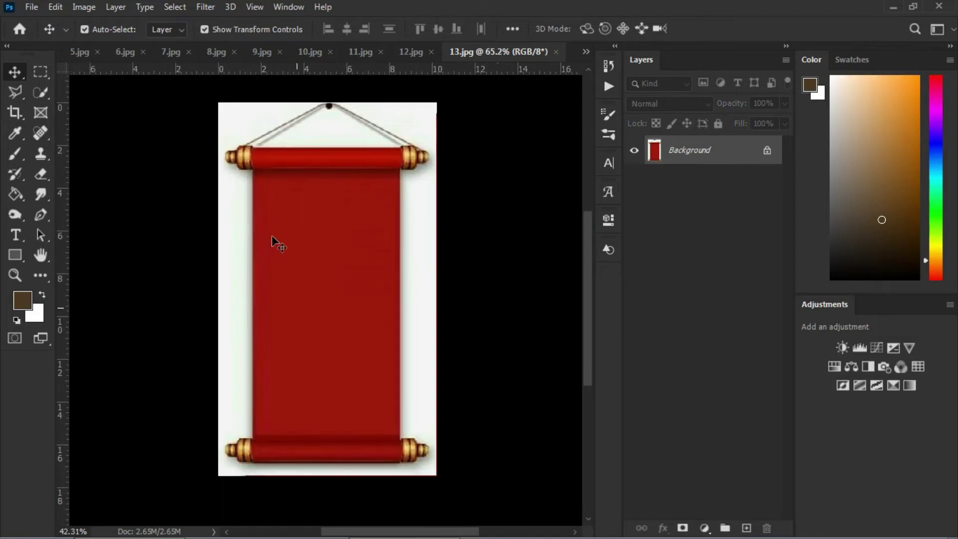
click(556, 52)
scroll(349, 308, up, 3)
Close the 12.jpg scroll and 11.jpg parchment documents after looking them over
mouse_move(392, 131)
mouse_down()
mouse_move(274, 389)
mouse_move(304, 415)
mouse_up()
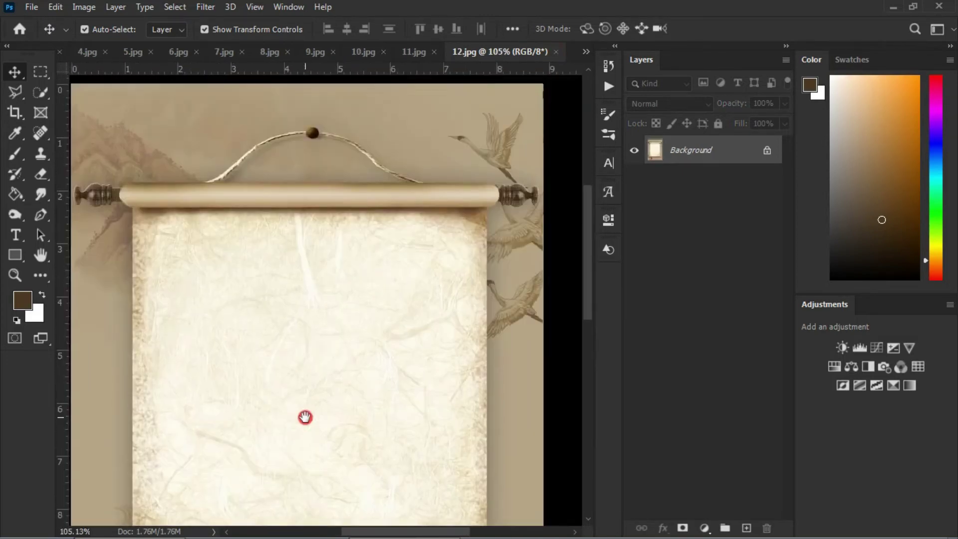
click(558, 52)
scroll(300, 226, up, 1)
scroll(300, 226, up, 2)
drag(300, 226, 300, 323)
scroll(300, 323, down, 1)
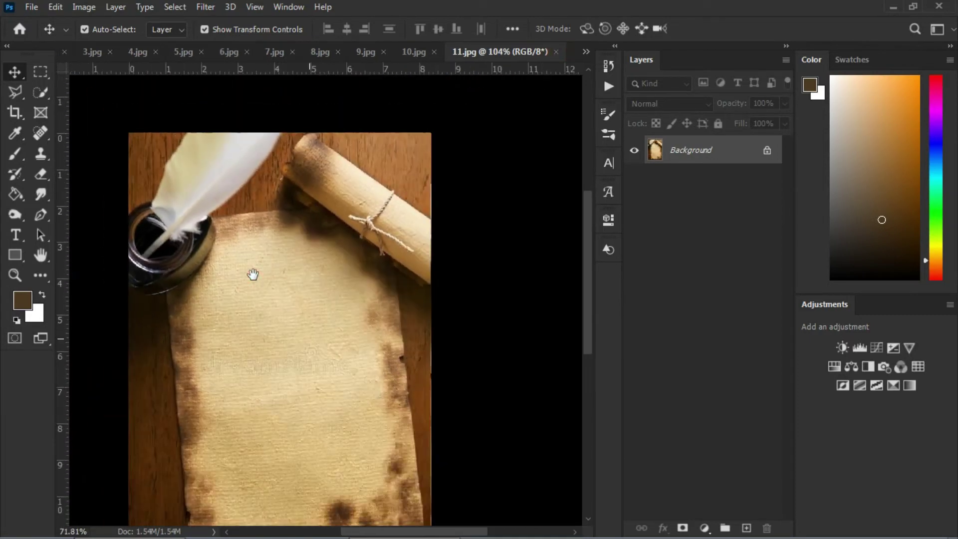
scroll(253, 274, down, 1)
click(559, 52)
Close the 10.jpg parchment document and reposition the 9.jpg scroll in view
scroll(315, 219, up, 1)
drag(337, 389, 298, 210)
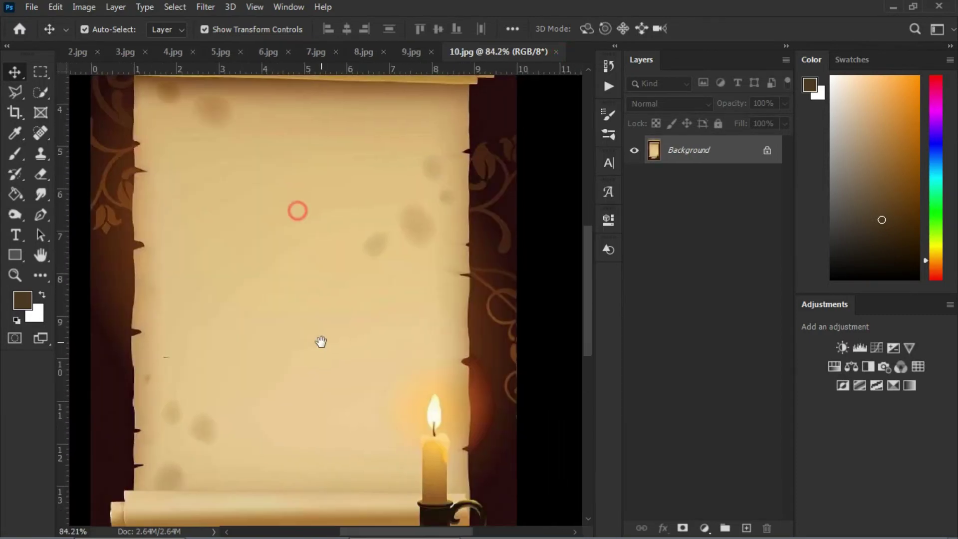
drag(334, 419, 334, 237)
scroll(334, 238, down, 2)
click(558, 52)
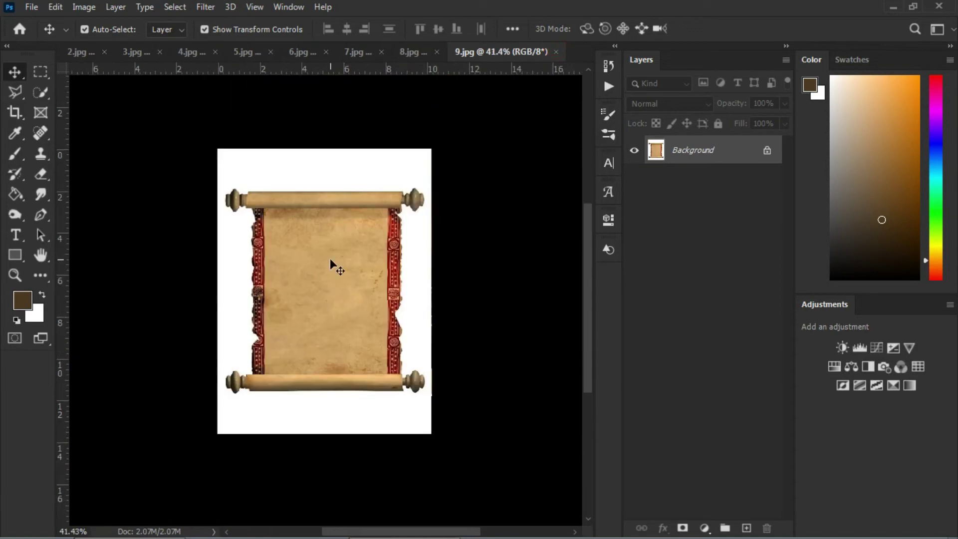
scroll(331, 259, up, 2)
mouse_move(332, 283)
mouse_down()
mouse_move(323, 165)
mouse_move(342, 227)
mouse_up()
scroll(342, 162, down, 1)
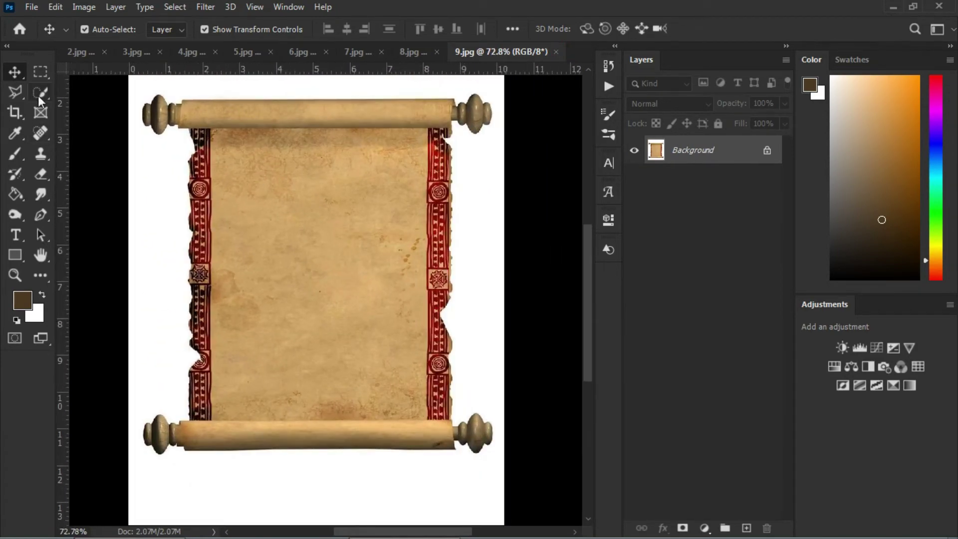
Select 9.jpg's parchment scroll with Quick Selection, refining along its right border
click(38, 95)
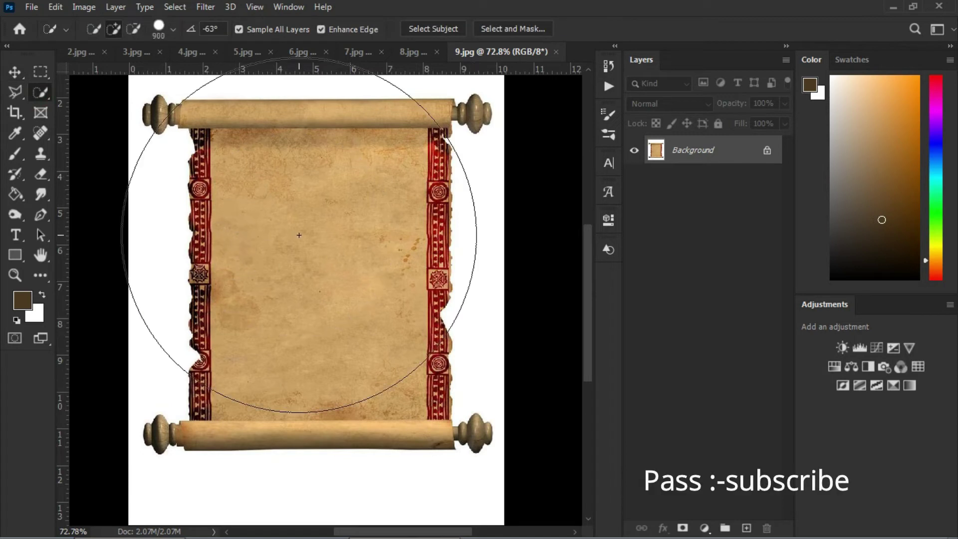
key(bracketright)
key(bracketright)
key(bracketright)
key(bracketleft)
key(bracketleft)
click(321, 251)
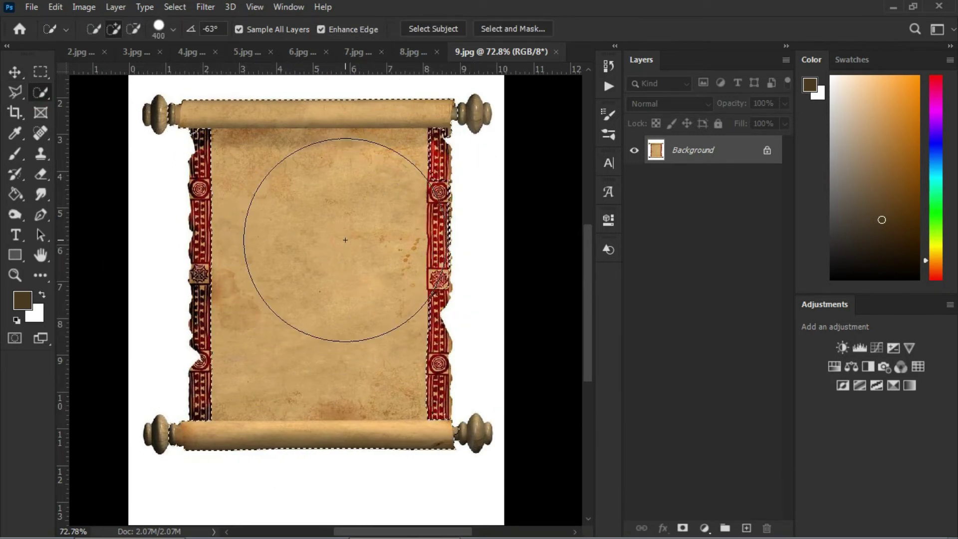
key(bracketleft)
key(bracketleft)
key(bracketleft)
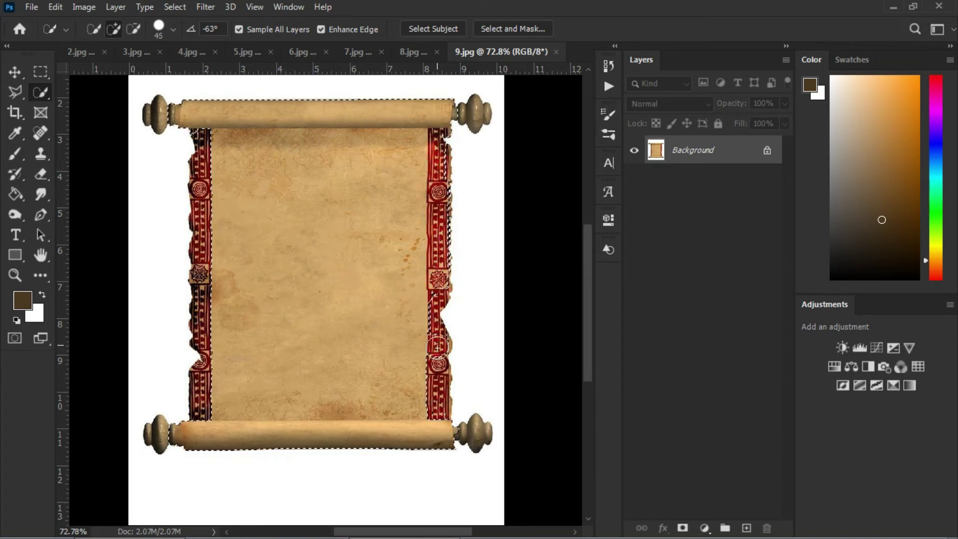
drag(437, 347, 432, 291)
drag(432, 401, 402, 305)
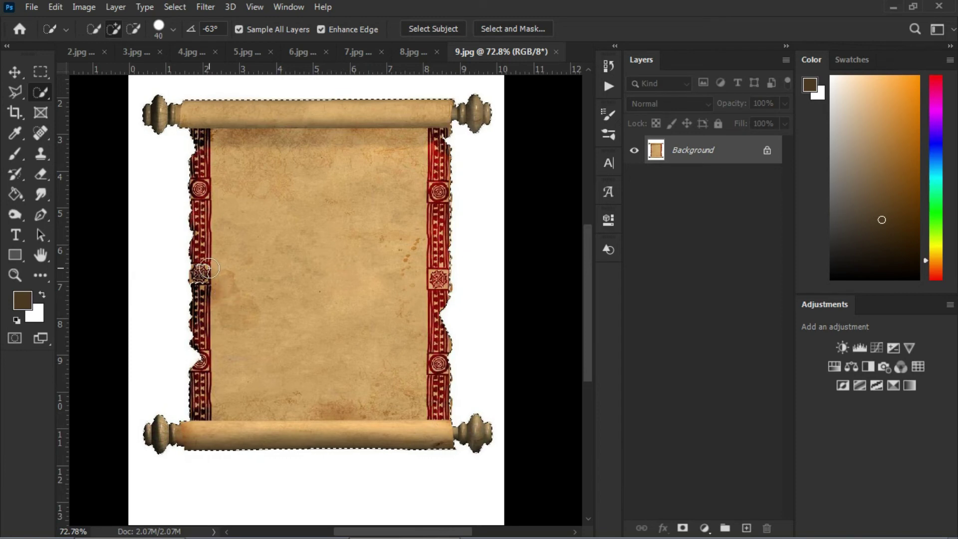
Mask out everything outside the selected scroll, check its edges, then deselect
scroll(280, 212, down, 1)
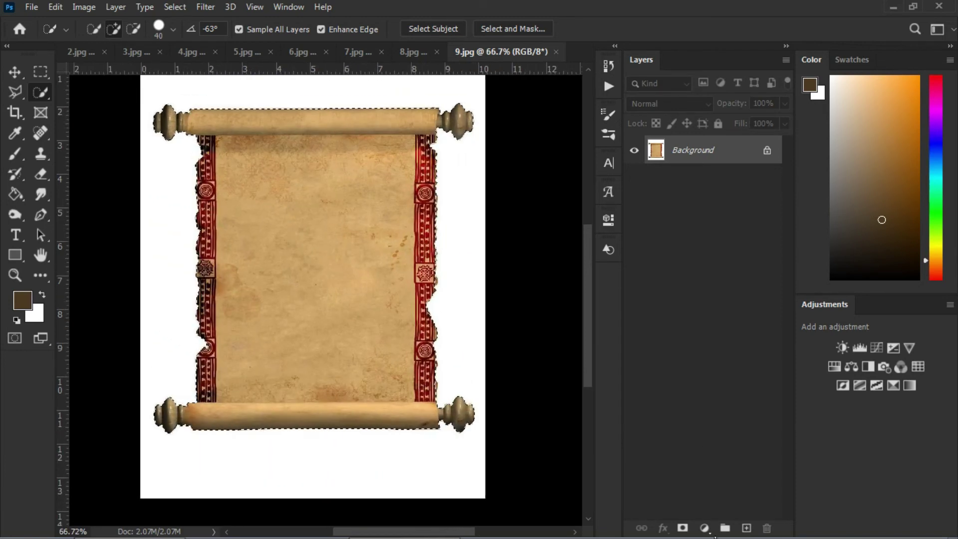
click(682, 528)
scroll(370, 210, down, 1)
key(v)
drag(350, 176, 378, 183)
scroll(254, 208, up, 4)
scroll(281, 349, up, 5)
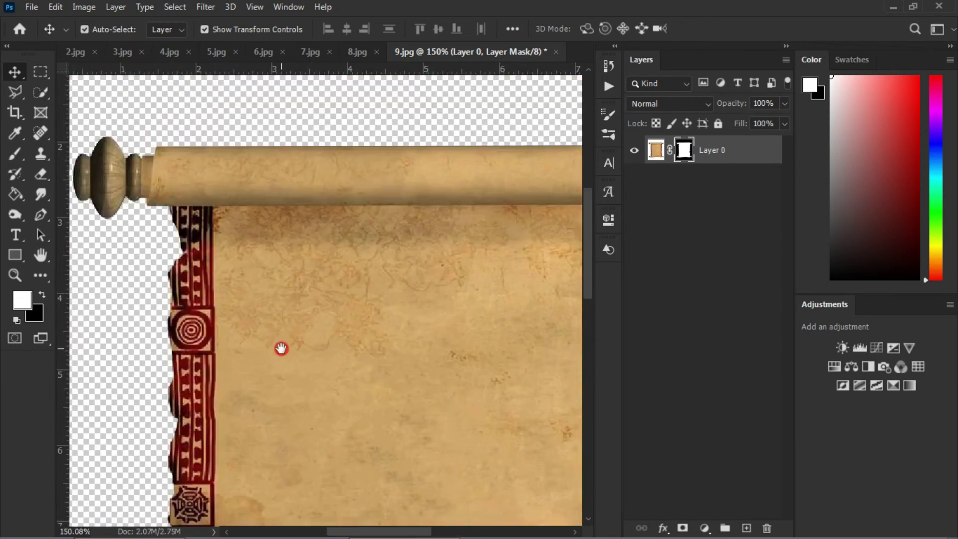
scroll(282, 349, down, 2)
drag(280, 306, 255, 289)
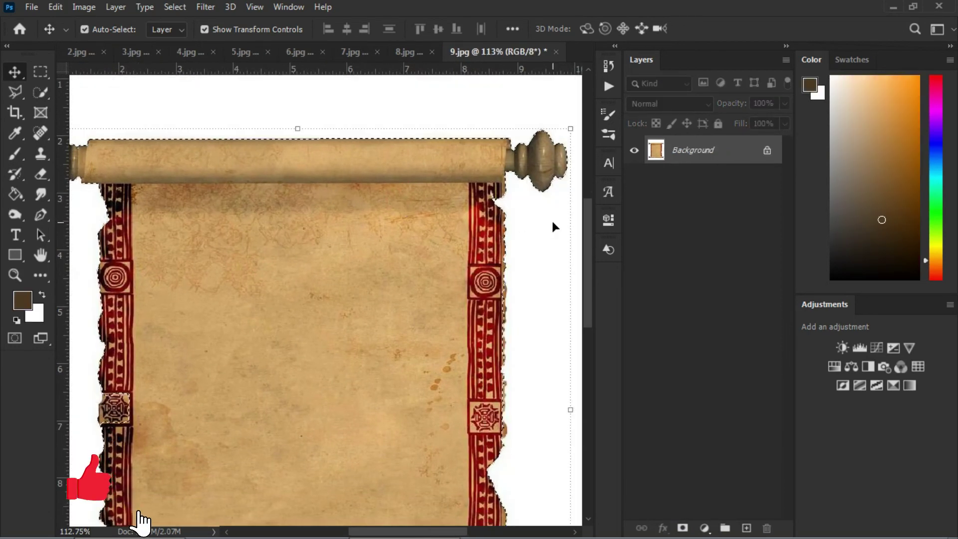
scroll(346, 268, down, 3)
scroll(348, 251, down, 3)
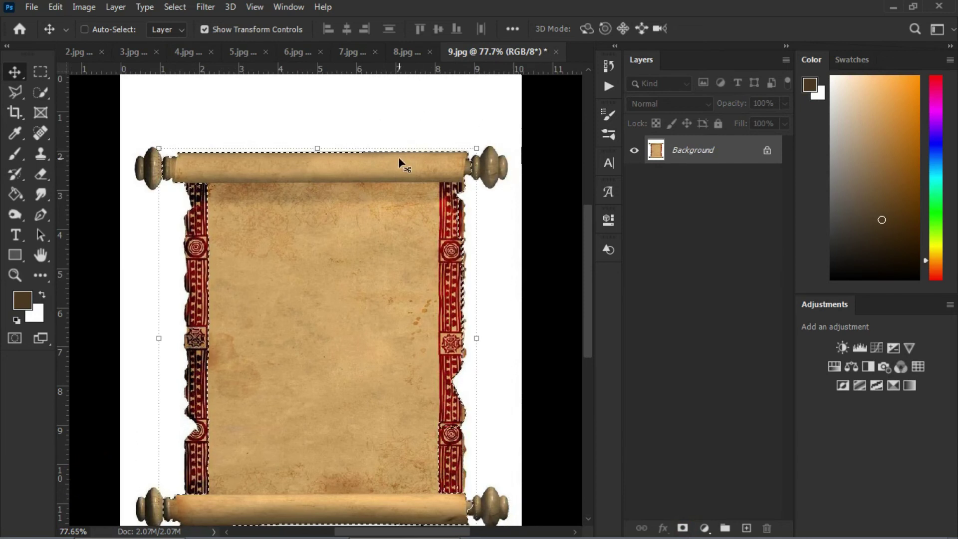
key(ctrl+d)
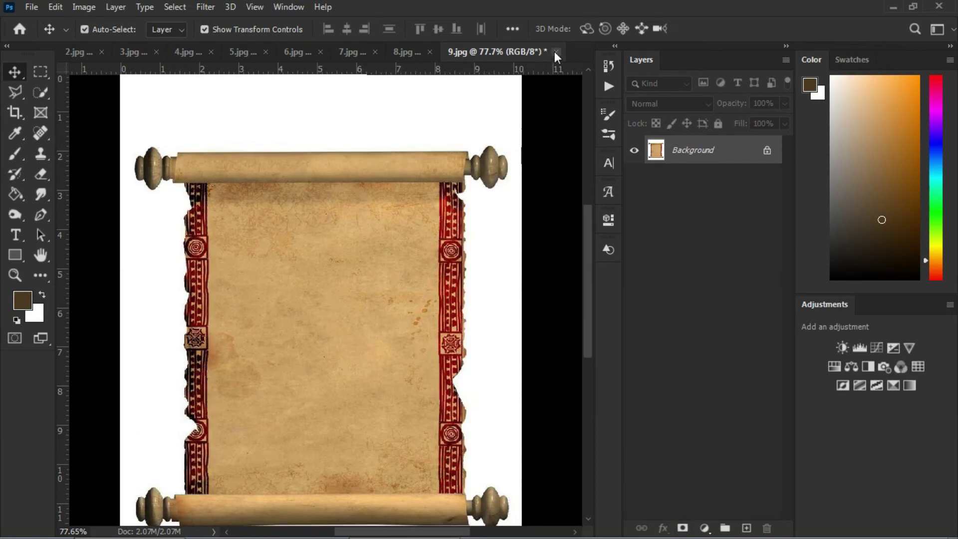
Close 9.jpg without saving, then the scrolls 8.jpg, 7.jpg, 6.jpg and 5.jpg
click(556, 52)
click(481, 213)
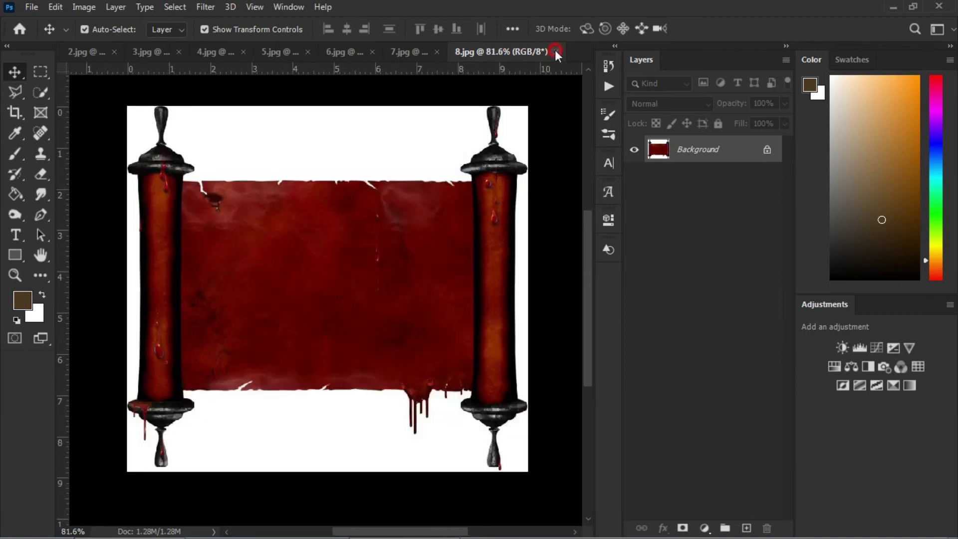
click(556, 51)
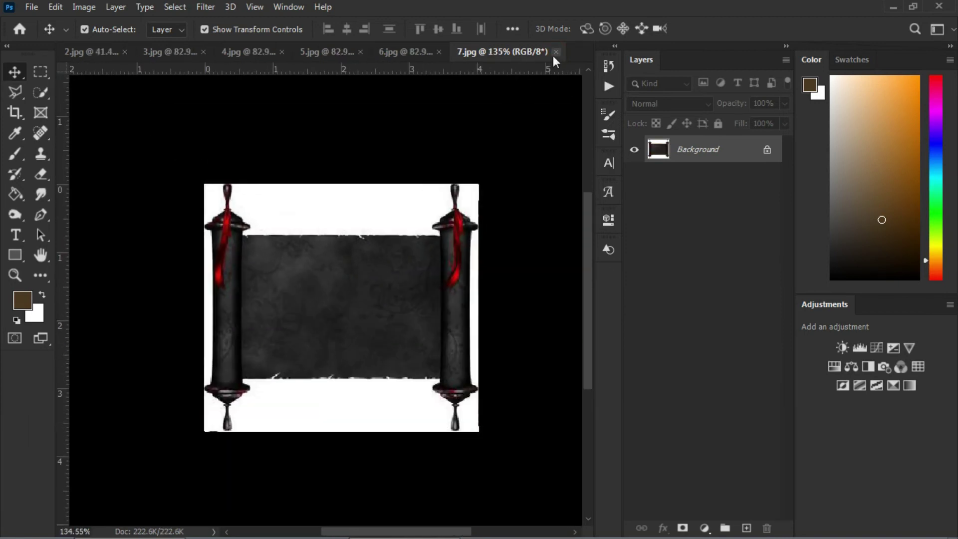
click(555, 51)
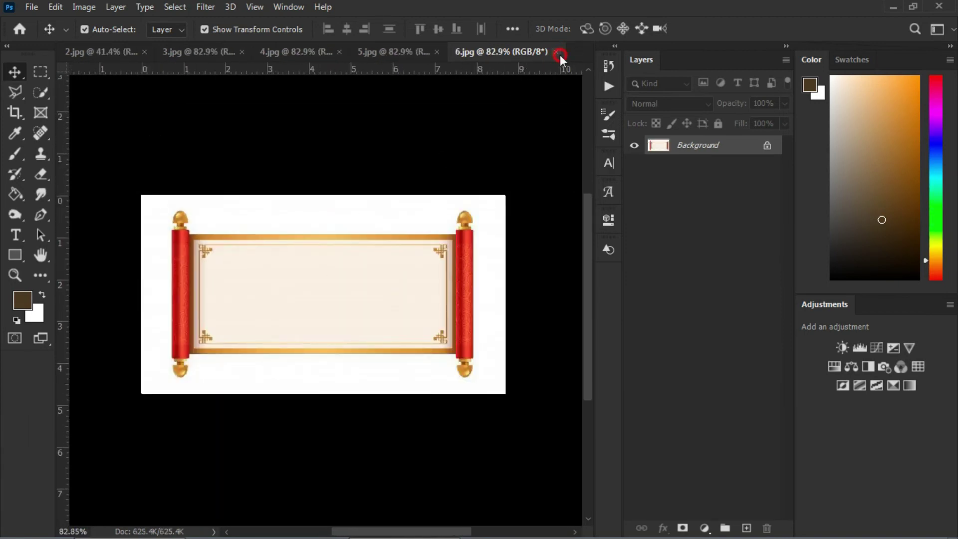
click(557, 52)
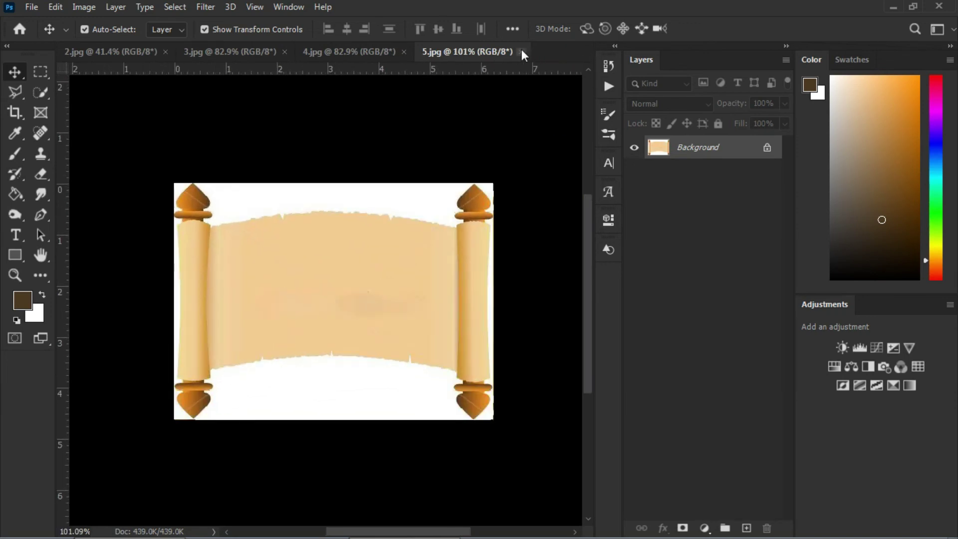
click(521, 52)
Close the blue banner document 4.jpg
scroll(299, 262, up, 3)
scroll(290, 310, up, 3)
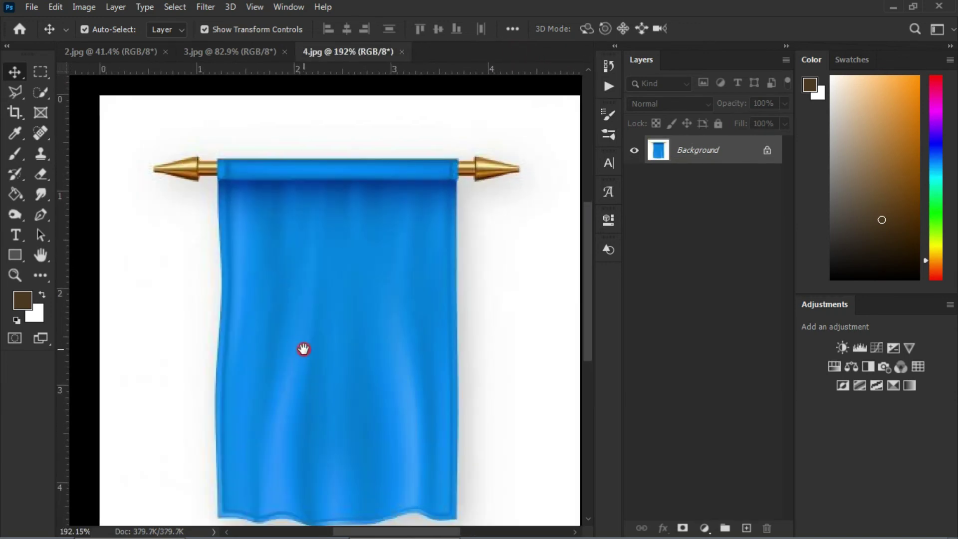
scroll(350, 200, down, 3)
click(402, 52)
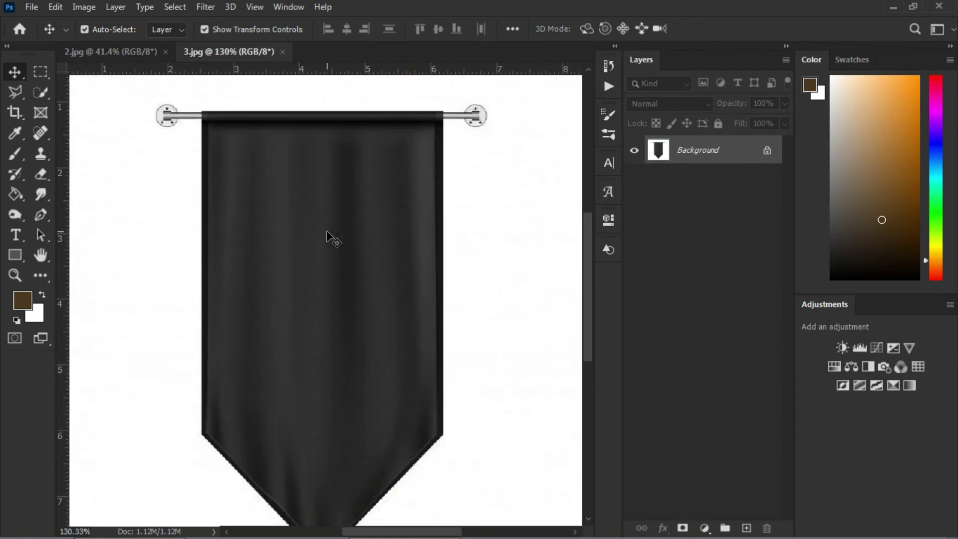
scroll(328, 235, up, 3)
scroll(299, 235, down, 2)
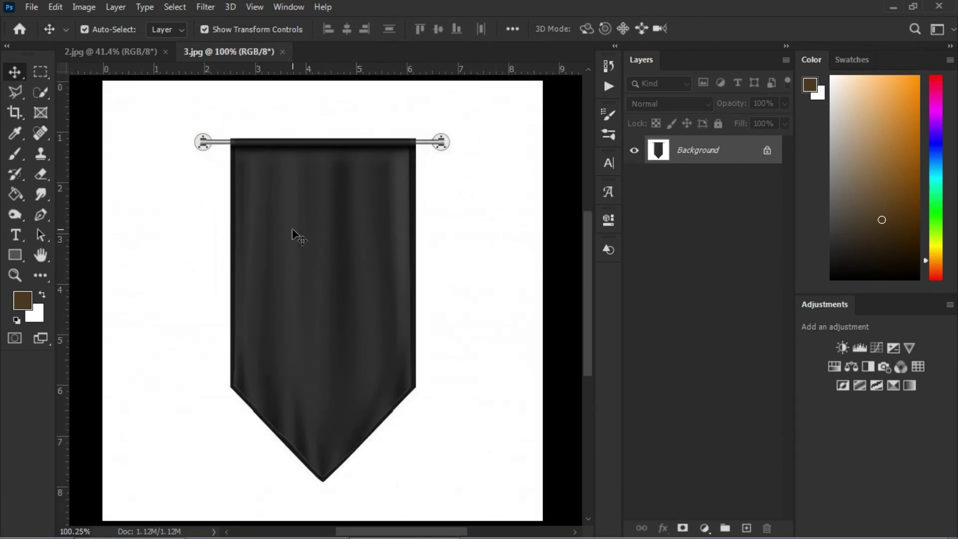
Close the black banner 3.jpg and the last document, 2.jpg
click(283, 52)
scroll(300, 259, up, 3)
scroll(304, 252, up, 1)
scroll(299, 241, up, 1)
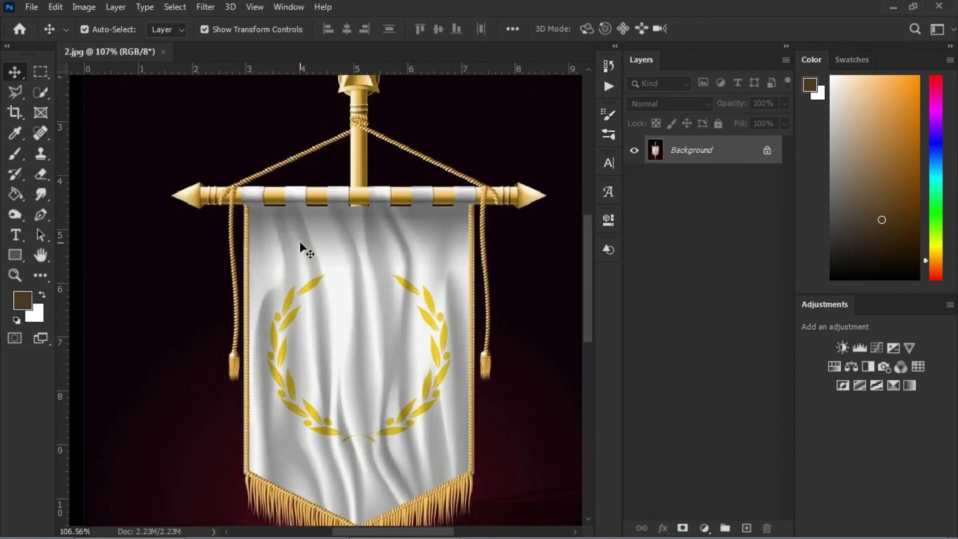
scroll(300, 241, down, 1)
scroll(295, 289, up, 2)
scroll(235, 214, down, 2)
scroll(257, 252, down, 1)
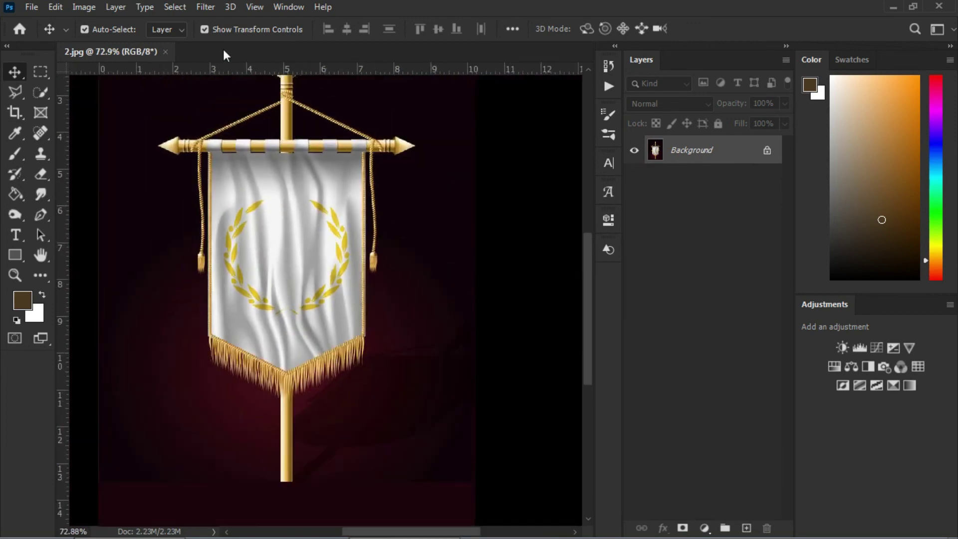
click(166, 52)
click(897, 6)
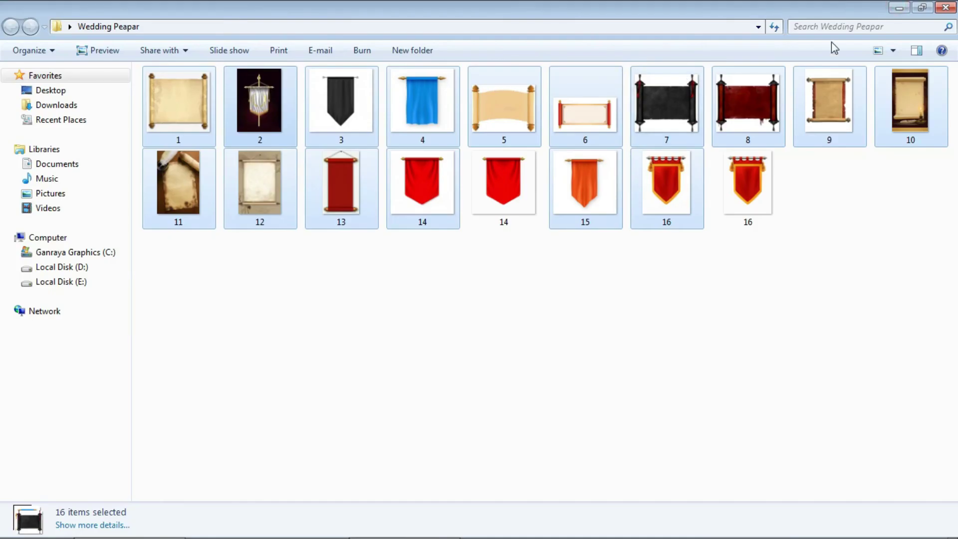